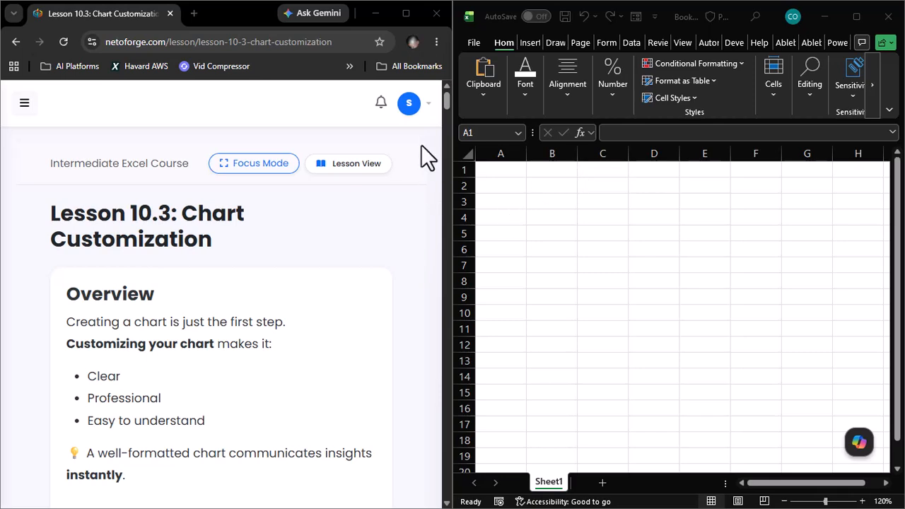
# - Copy the Month and Sales example table from the lesson's Titles and Labels section into the worksheet starting at cell A1
pyautogui.scroll(-2, 295, 335)
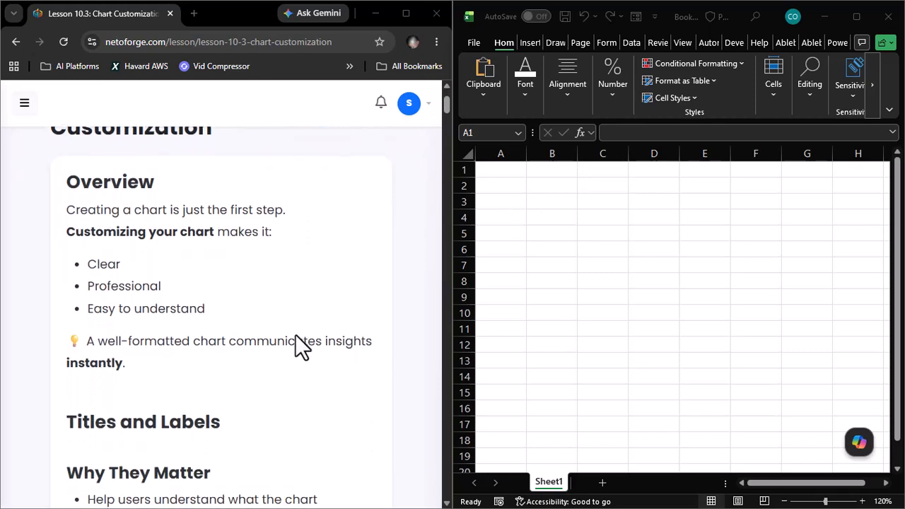
pyautogui.scroll(-3, 296, 335)
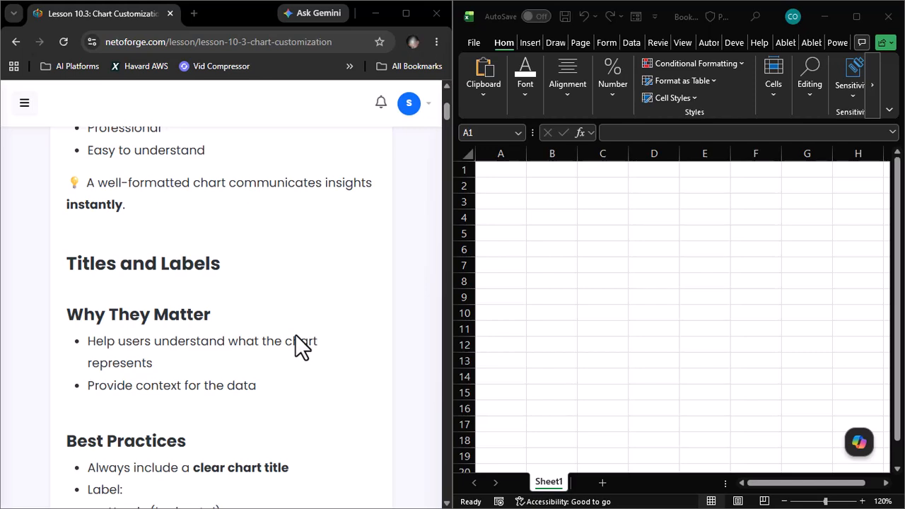
pyautogui.scroll(-3, 276, 385)
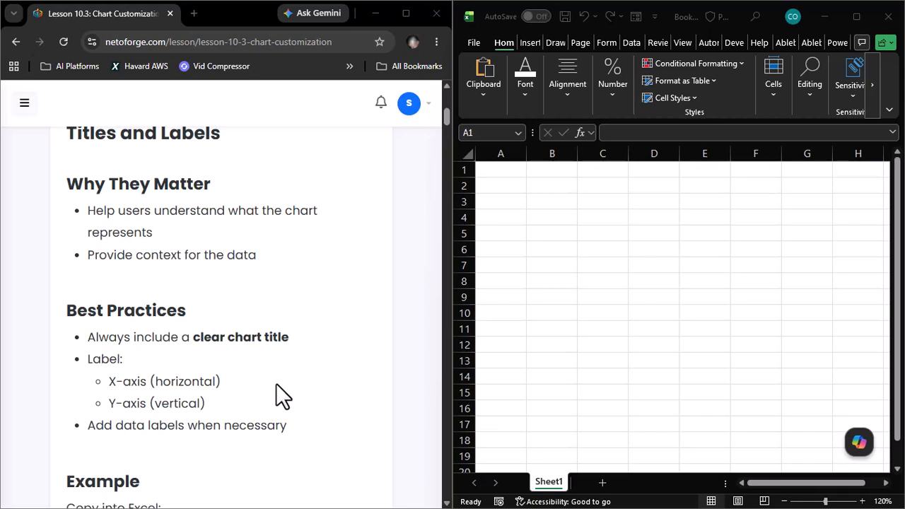
pyautogui.scroll(-2, 276, 384)
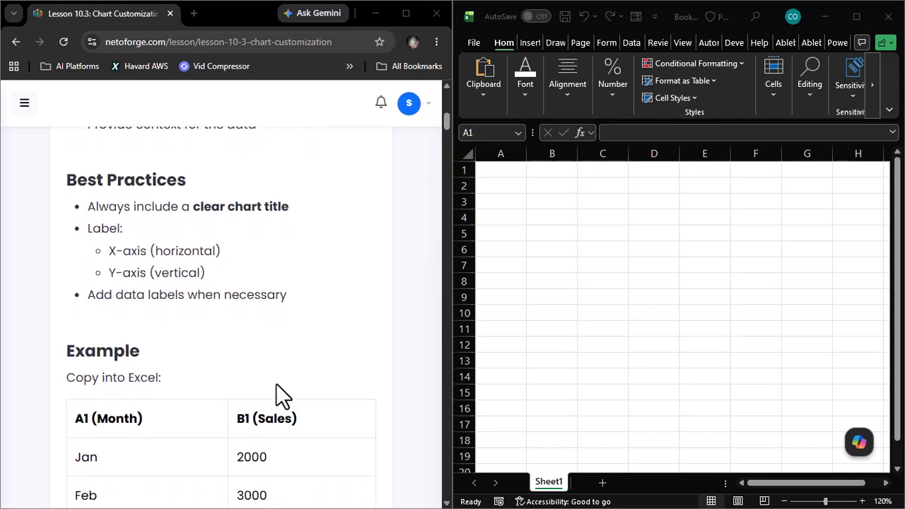
pyautogui.scroll(-2, 276, 384)
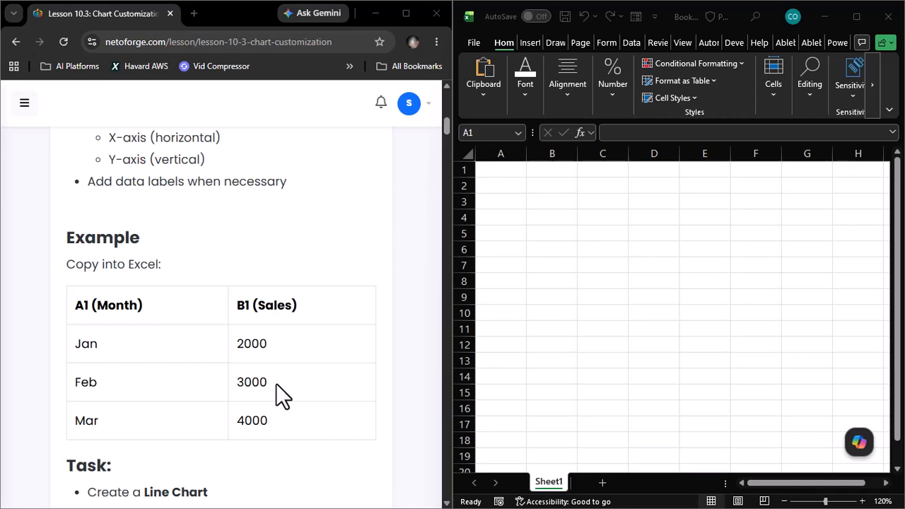
pyautogui.scroll(-1, 276, 384)
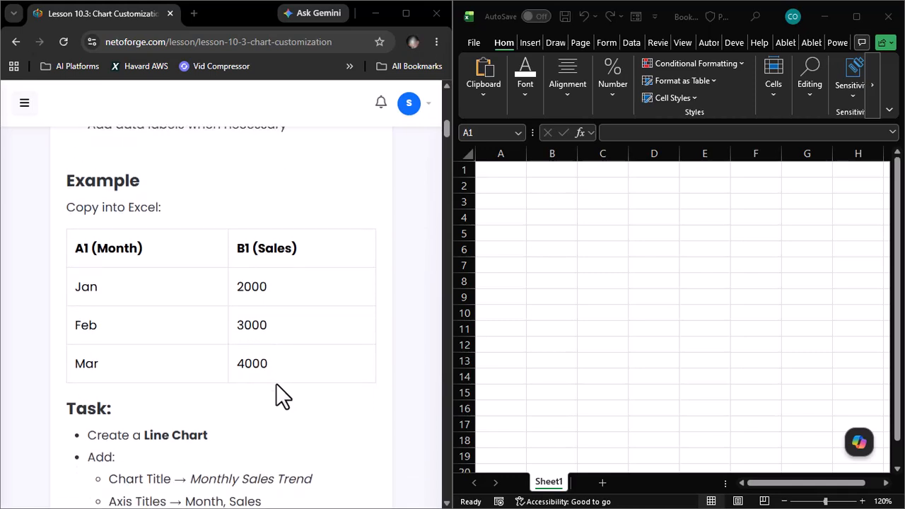
pyautogui.moveTo(71, 244); pyautogui.dragTo(282, 361)
pyautogui.hotkey('ctrl', 'c')
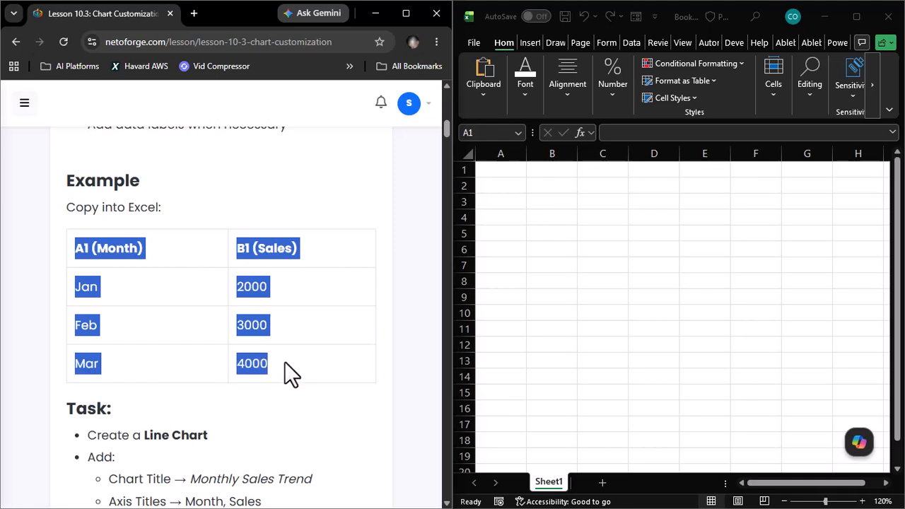
pyautogui.click(567, 217)
pyautogui.click(511, 166)
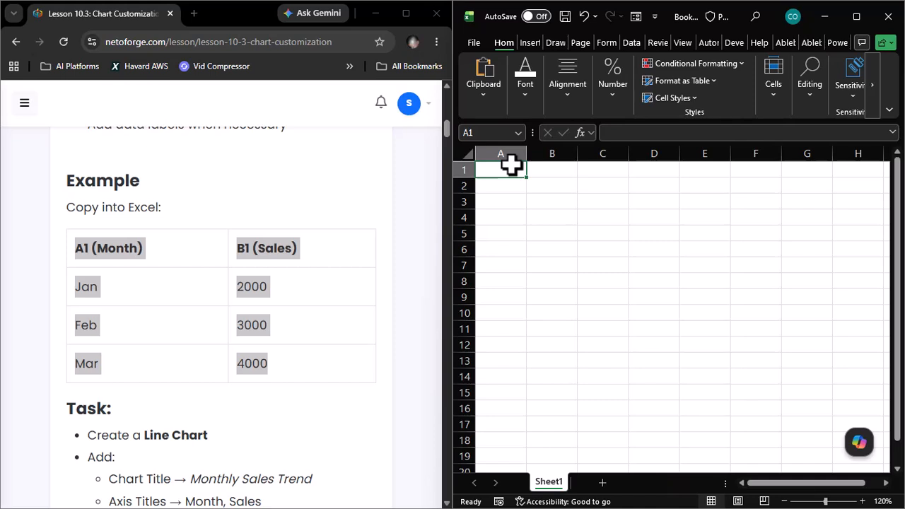
pyautogui.hotkey('ctrl', 'v')
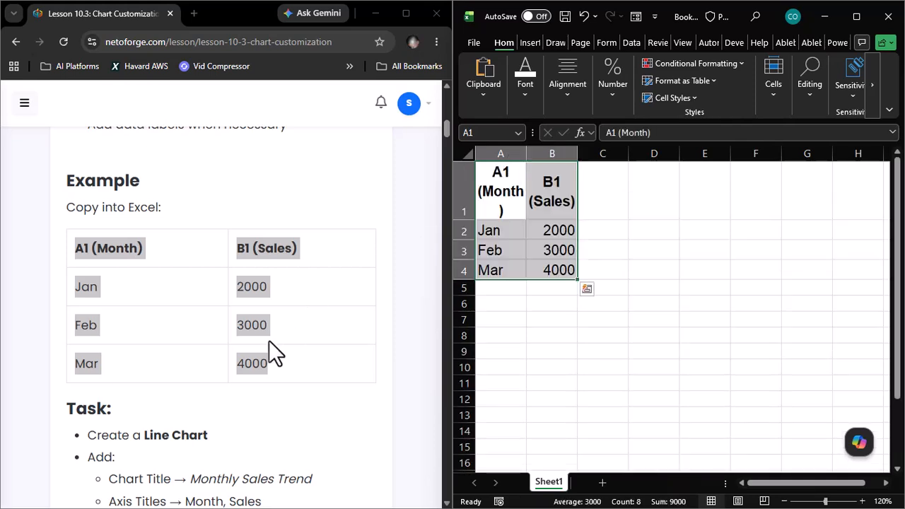
# - Copy the chart title text "Monthly Sales Trend" from the lesson's task and maximize the Excel window
pyautogui.scroll(-2, 269, 340)
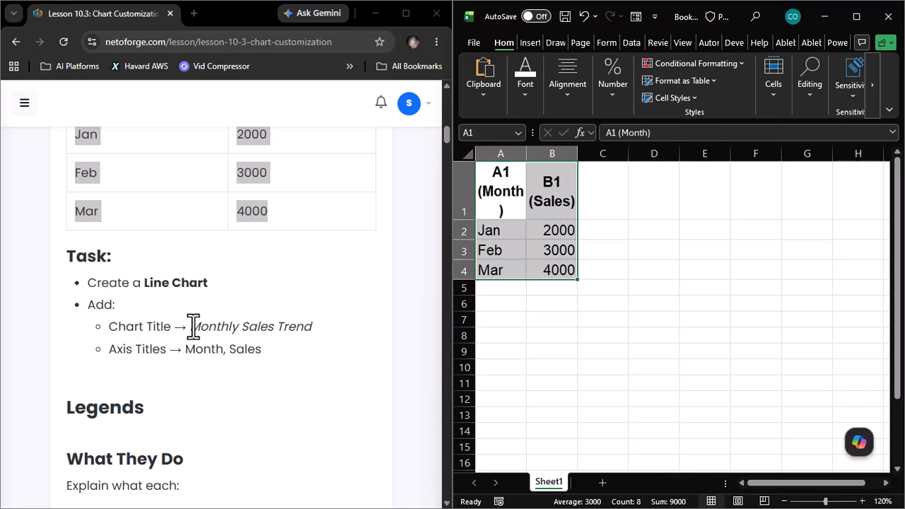
pyautogui.moveTo(193, 326); pyautogui.dragTo(313, 327)
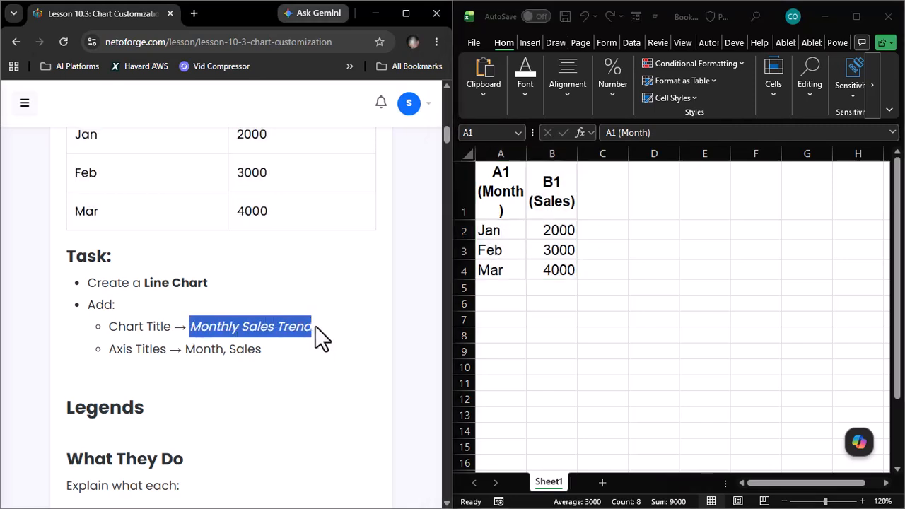
pyautogui.click(851, 11)
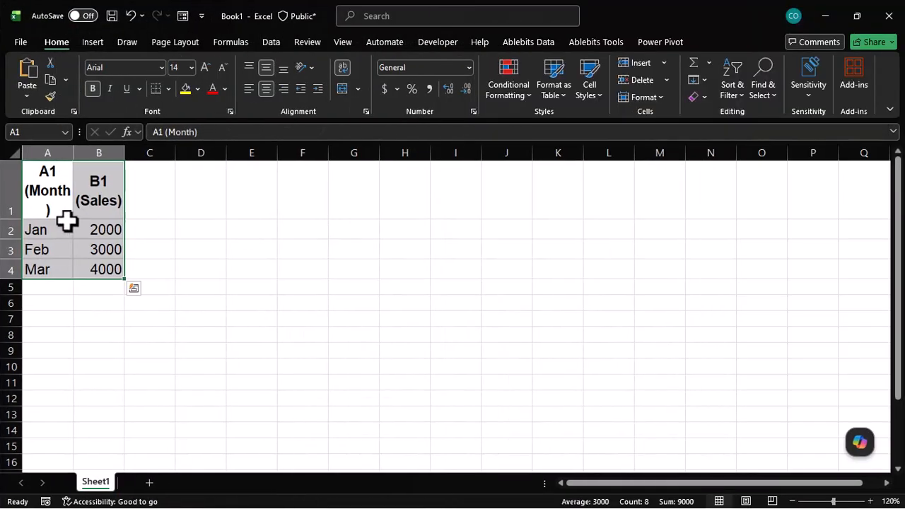
# - Insert a basic 2-D line chart from the month and sales data in A2:B4
pyautogui.moveTo(63, 228); pyautogui.dragTo(105, 268)
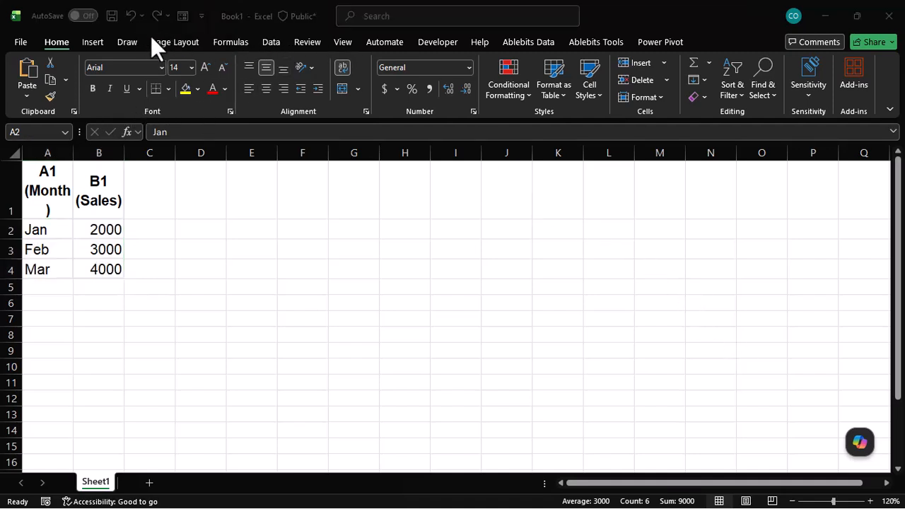
pyautogui.click(94, 40)
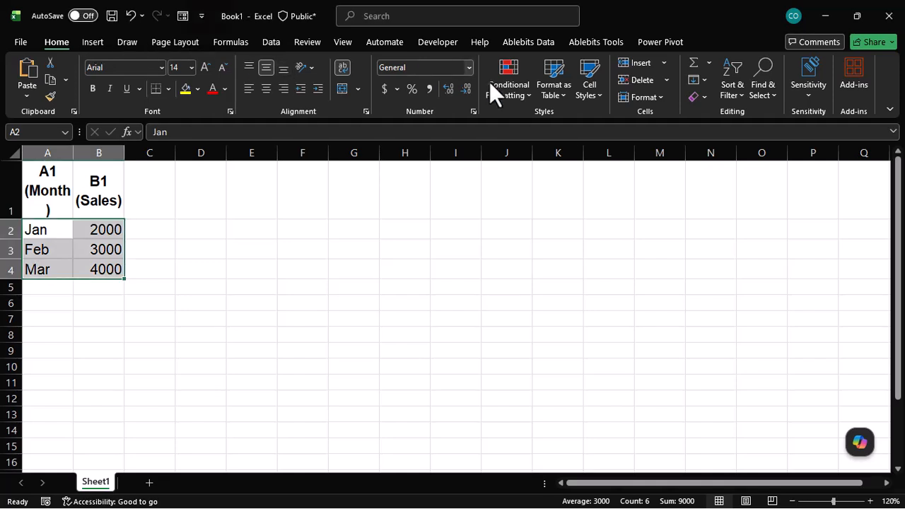
pyautogui.click(97, 42)
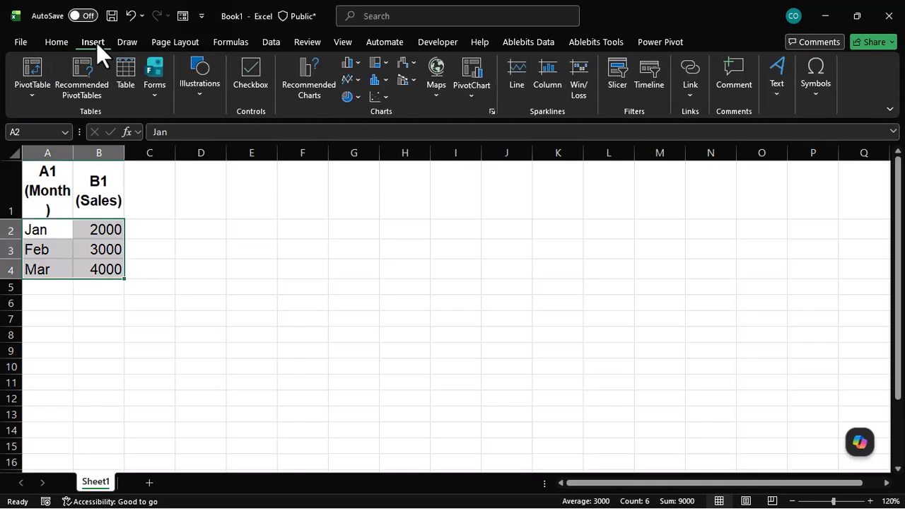
pyautogui.click(356, 61)
pyautogui.click(358, 62)
pyautogui.click(359, 79)
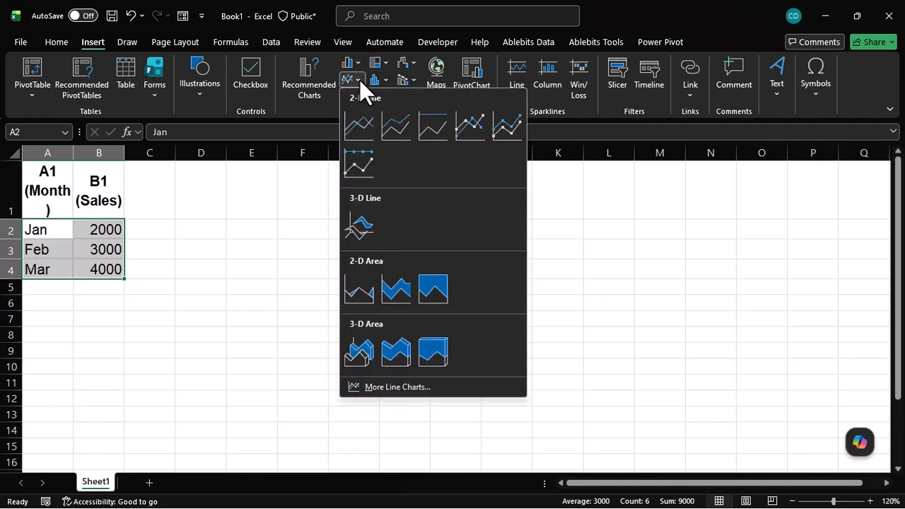
pyautogui.click(360, 126)
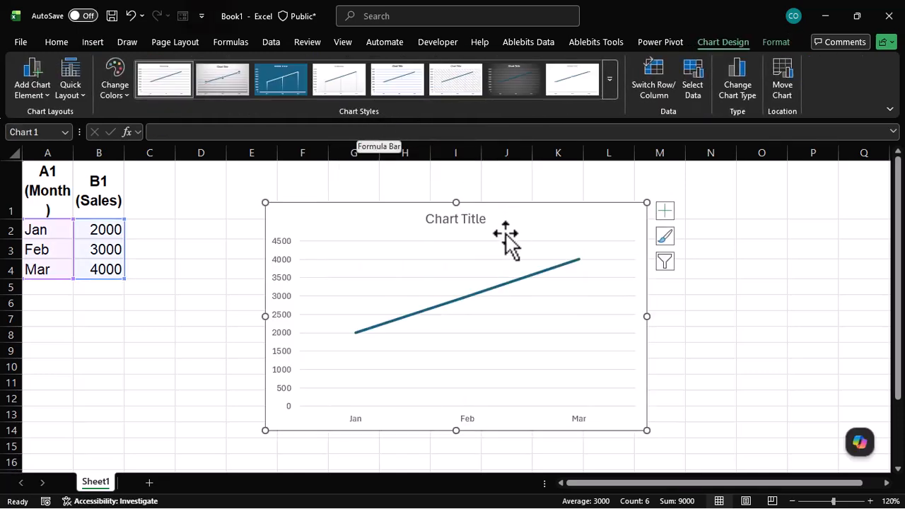
# - Replace the line chart's placeholder title with the copied text "Monthly Sales Trend"
pyautogui.click(464, 217)
pyautogui.doubleClick(465, 219)
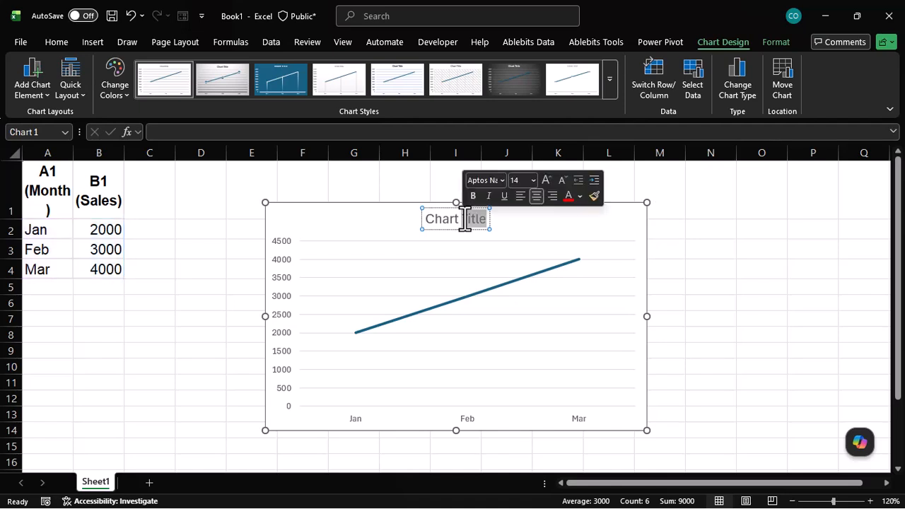
pyautogui.tripleClick(464, 218)
pyautogui.write('Monthly Sales Trend')
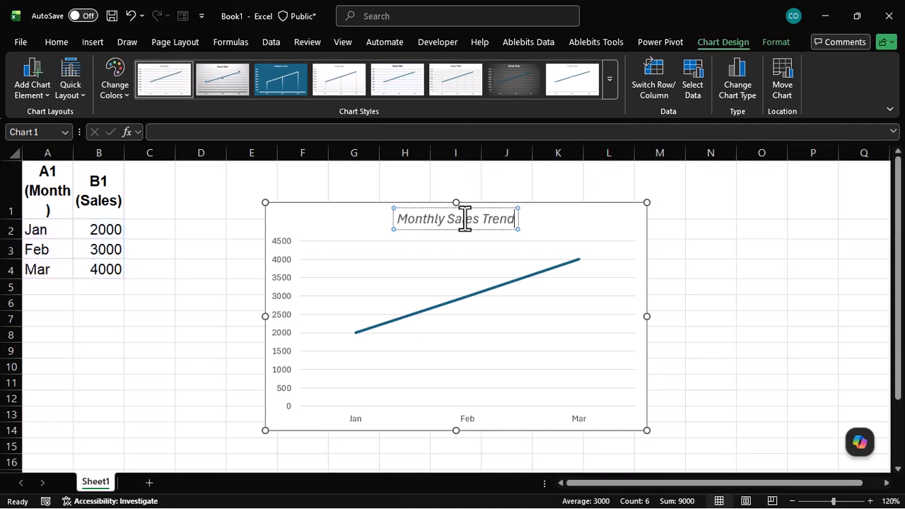
pyautogui.press('Escape')
pyautogui.press('Escape')
pyautogui.click(716, 226)
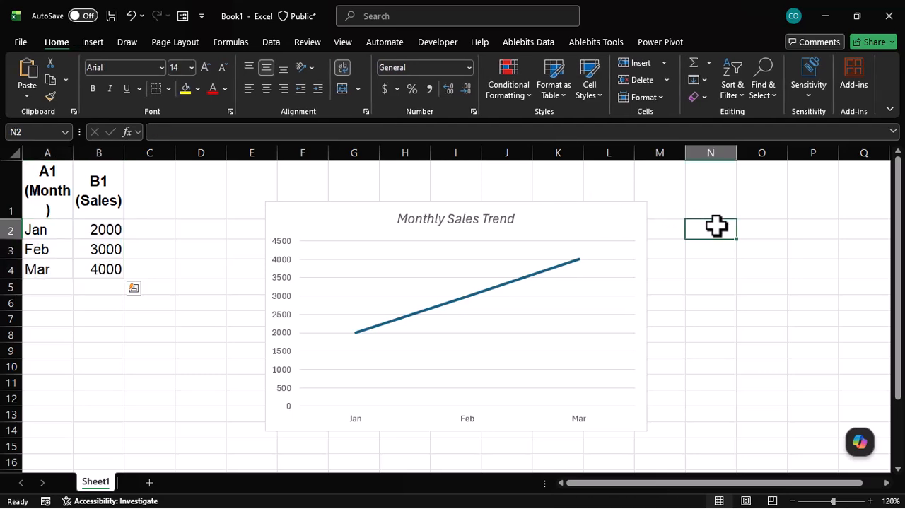
# - Check the lesson's axis title task beside the workbook and add axis titles to the line chart
pyautogui.click(624, 215)
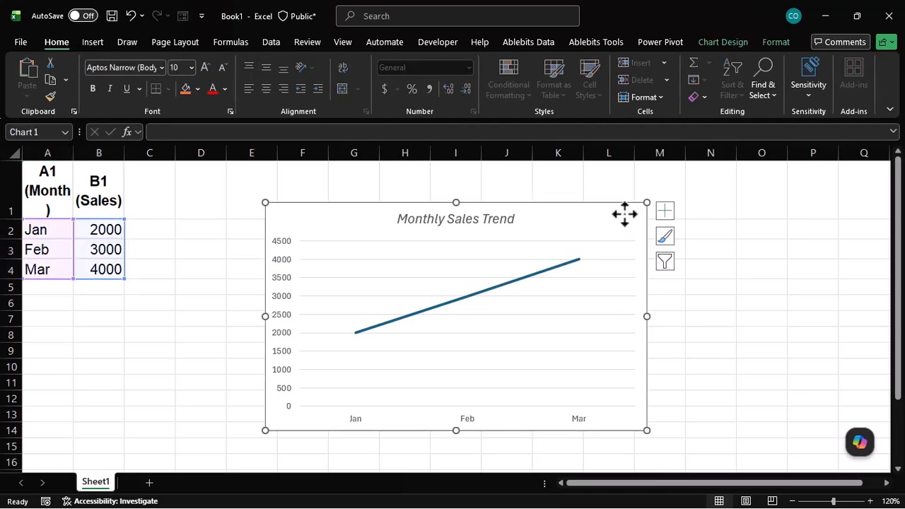
pyautogui.press('super+Right')
pyautogui.hscroll(2, 731, 246)
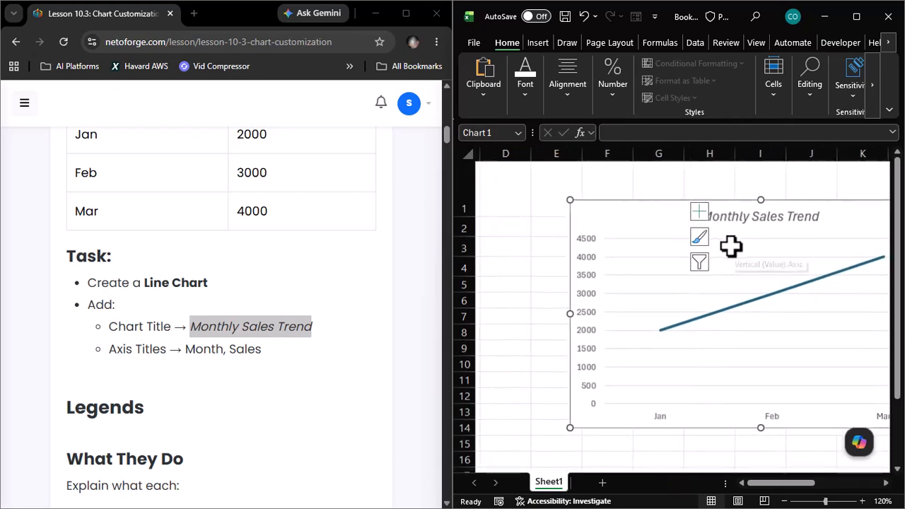
pyautogui.hscroll(1, 731, 246)
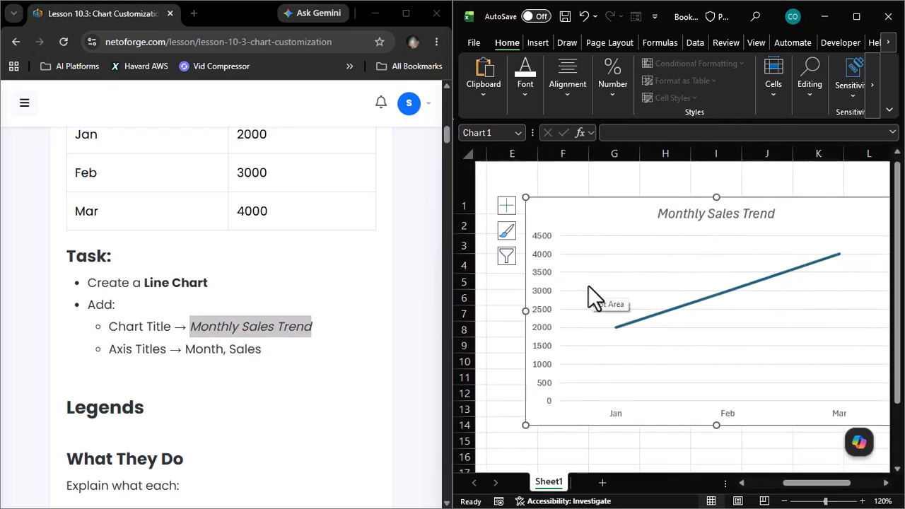
pyautogui.hscroll(1, 588, 285)
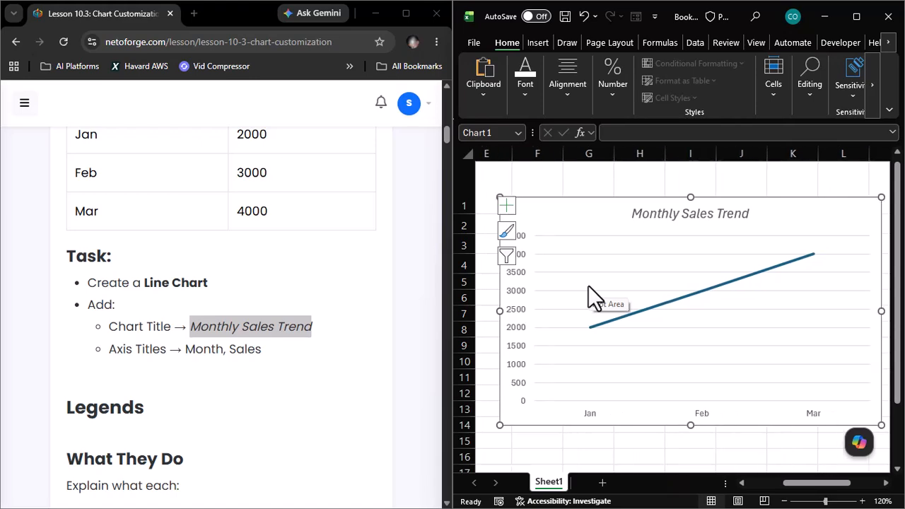
pyautogui.click(856, 16)
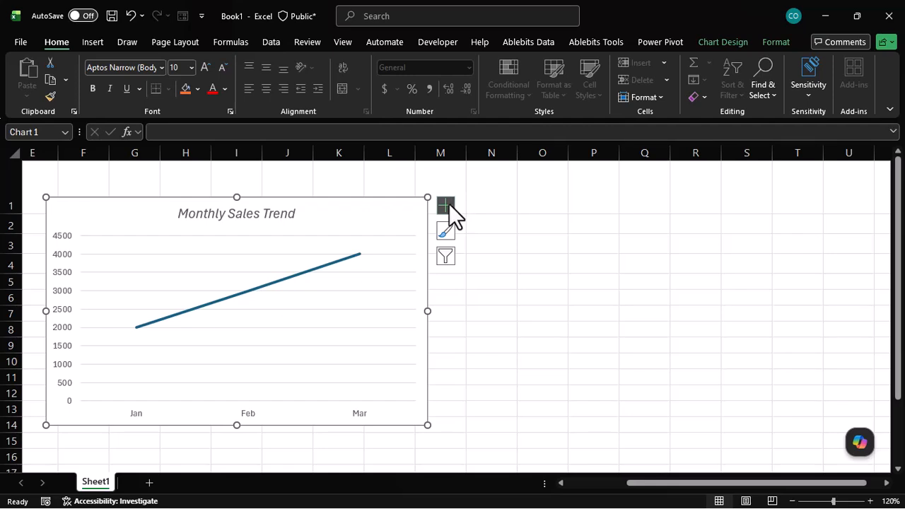
pyautogui.click(448, 206)
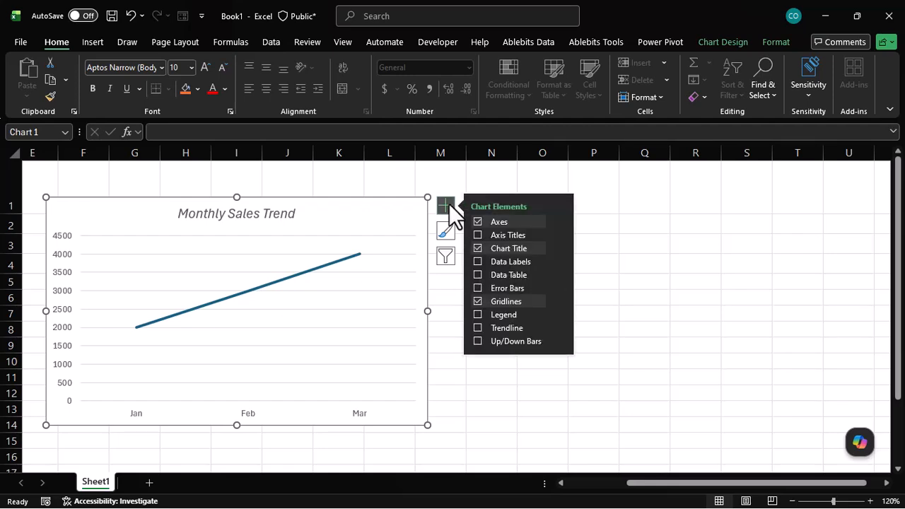
pyautogui.click(478, 234)
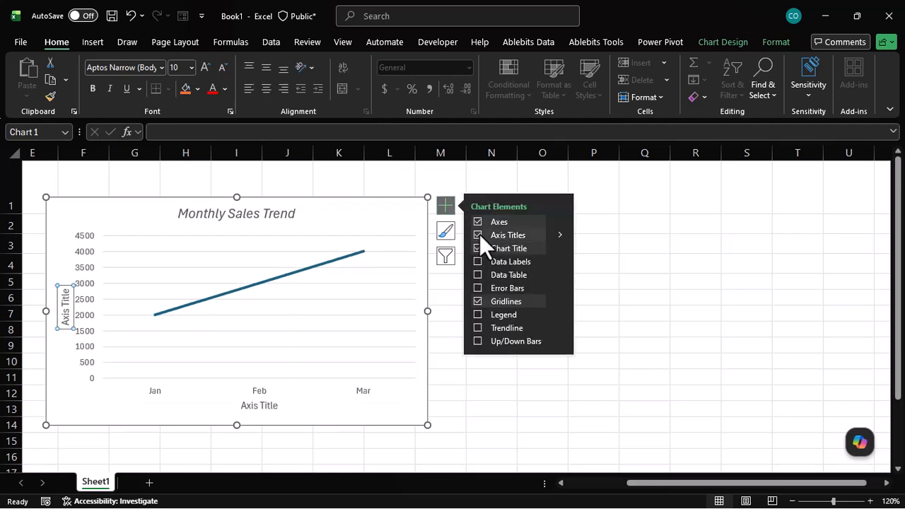
# - Set the line chart's vertical axis title to "Month, Sales"
pyautogui.click(66, 311)
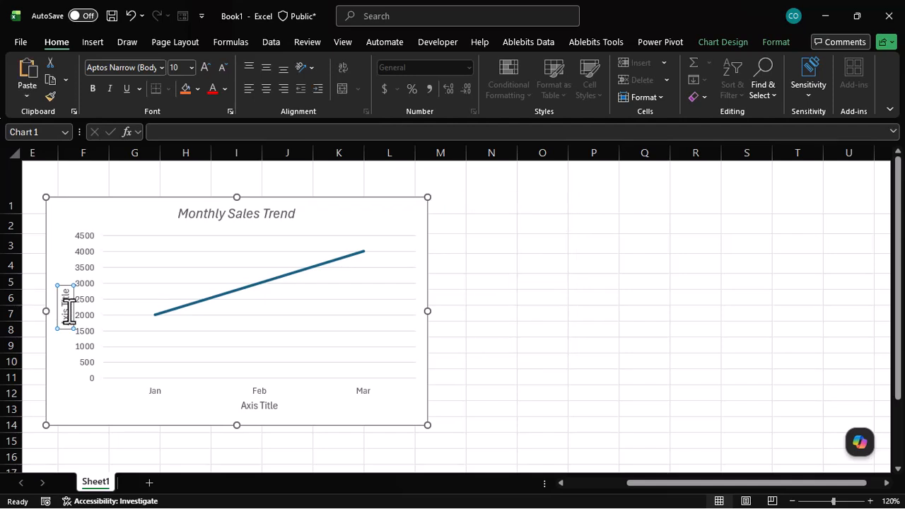
pyautogui.tripleClick(67, 311)
pyautogui.write('Month,')
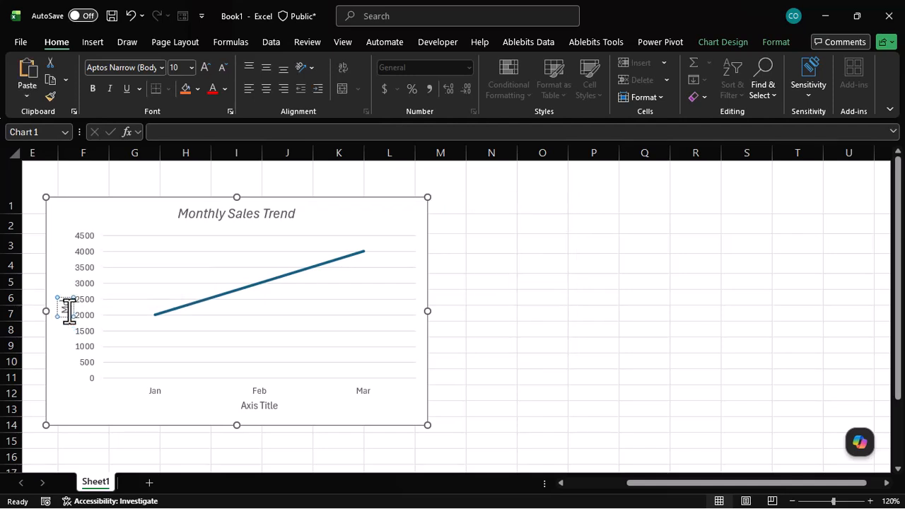
pyautogui.write(' Sa')
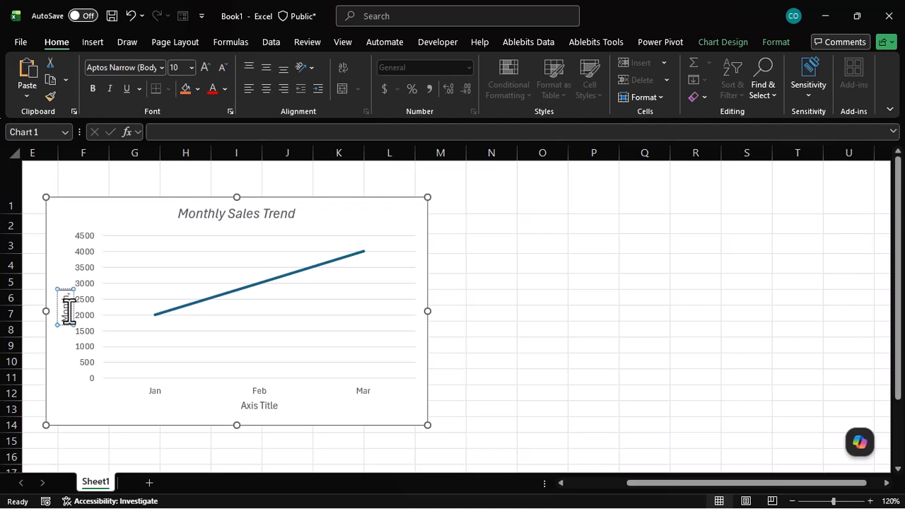
pyautogui.write('les')
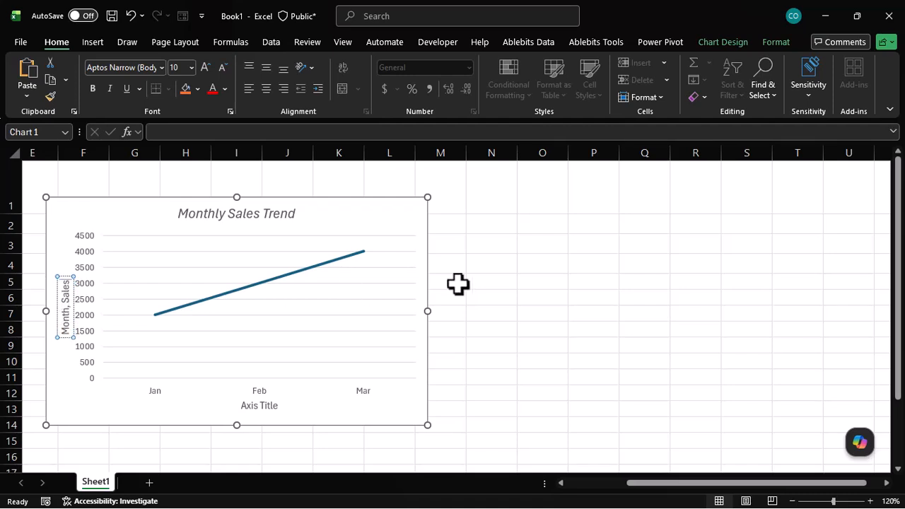
pyautogui.click(499, 282)
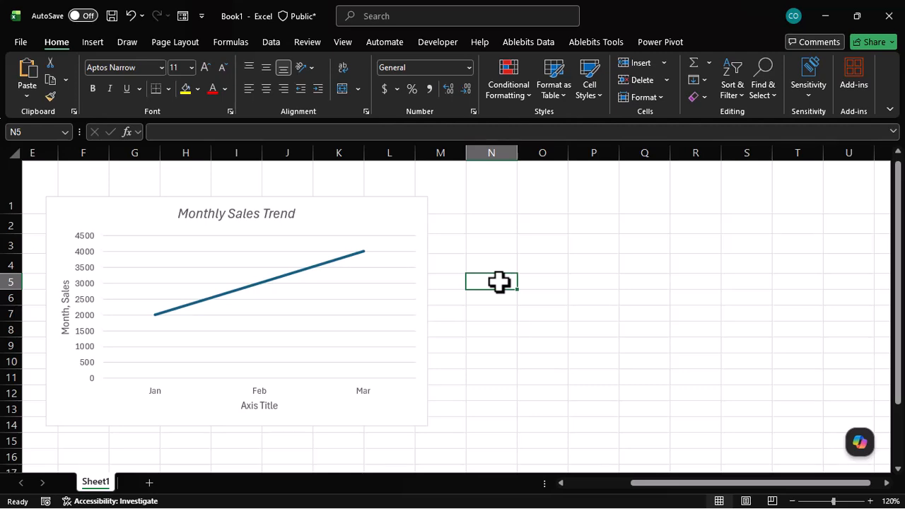
# - Check the lesson's Legends section beside the workbook and add a legend to the Monthly Sales Trend line chart
pyautogui.press('super+Right')
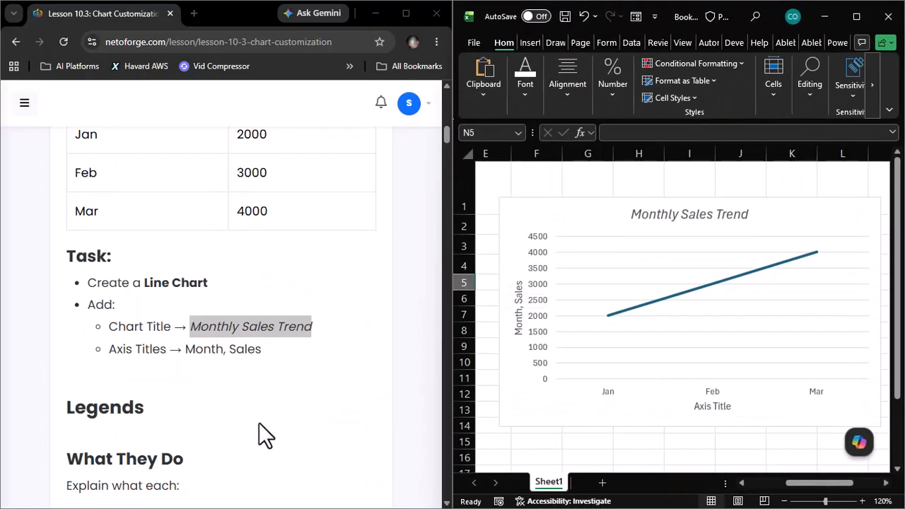
pyautogui.scroll(-2, 259, 424)
pyautogui.scroll(-1, 258, 424)
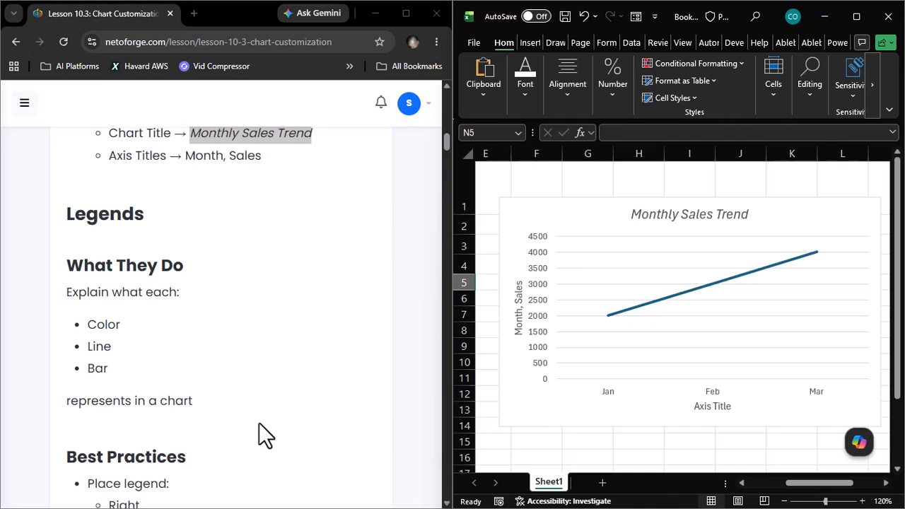
pyautogui.scroll(-2, 258, 424)
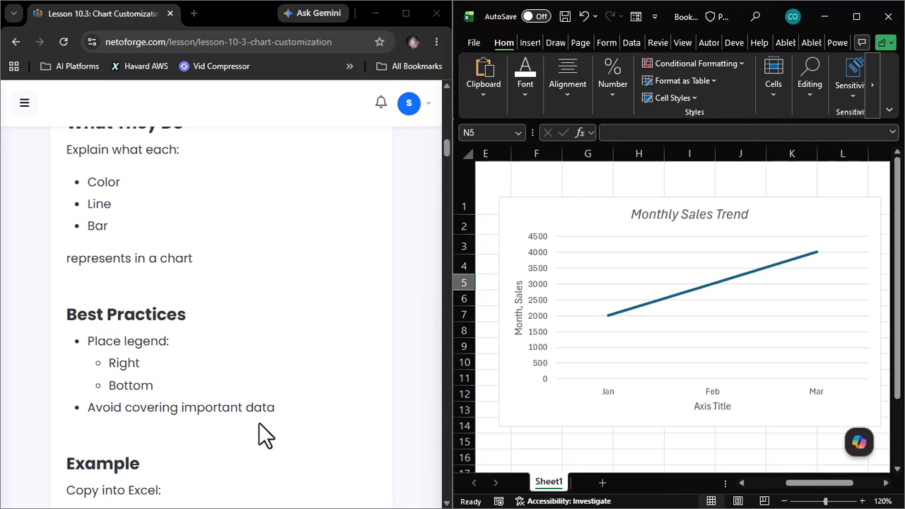
pyautogui.scroll(-2, 259, 422)
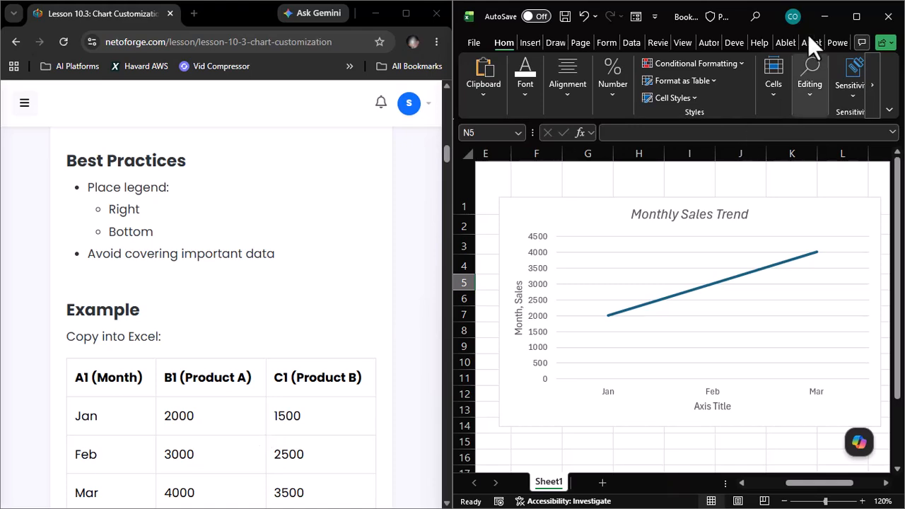
pyautogui.click(856, 15)
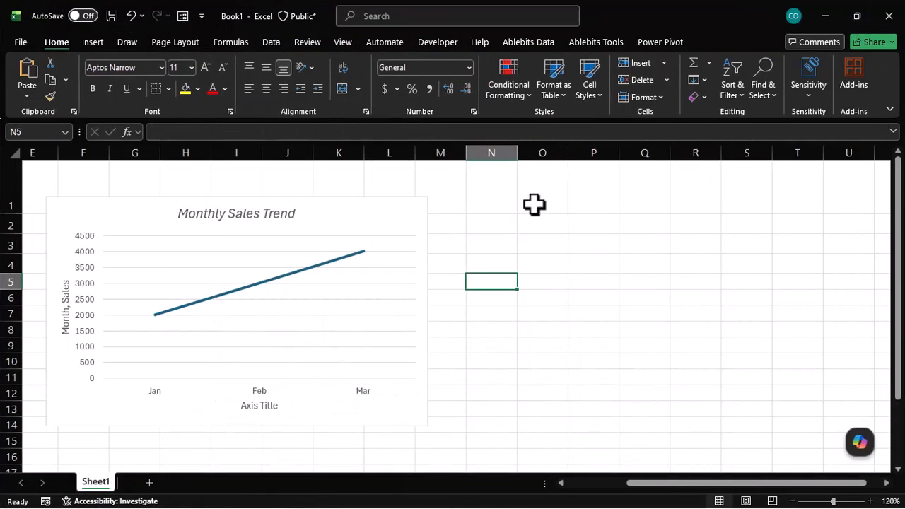
pyautogui.click(407, 214)
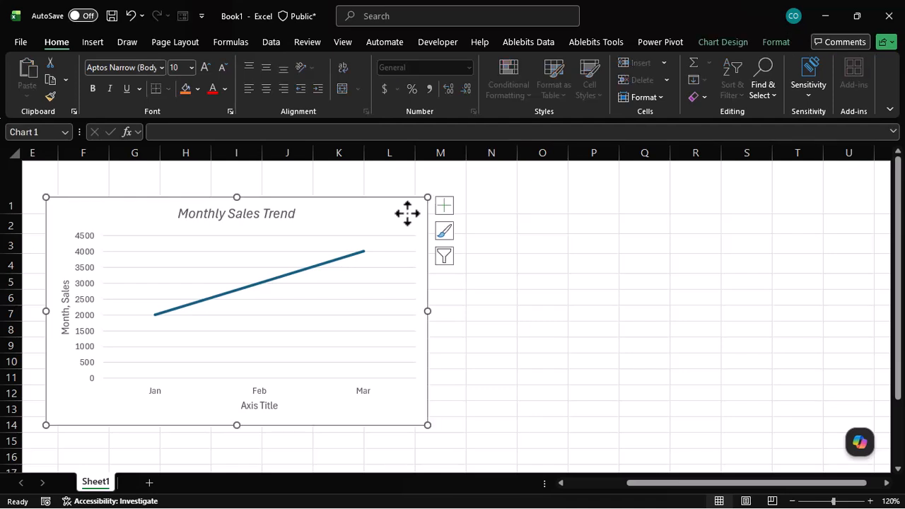
pyautogui.click(444, 205)
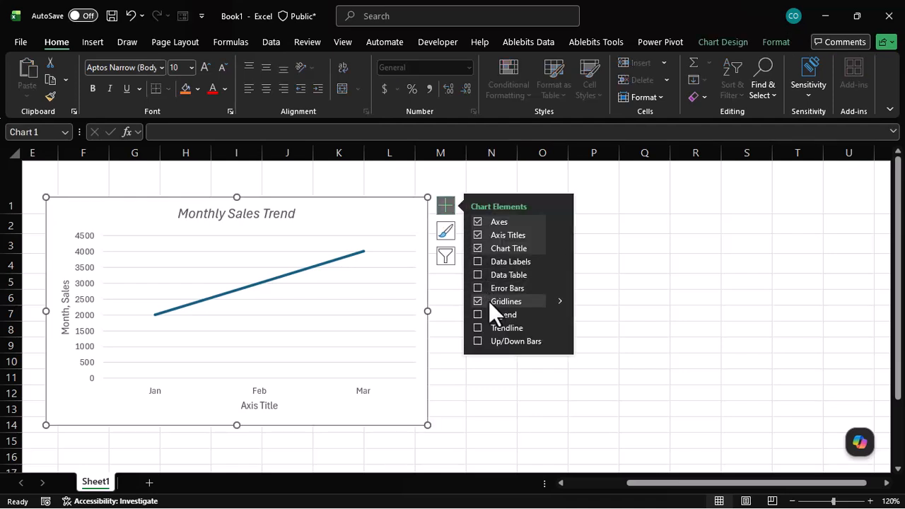
pyautogui.click(477, 315)
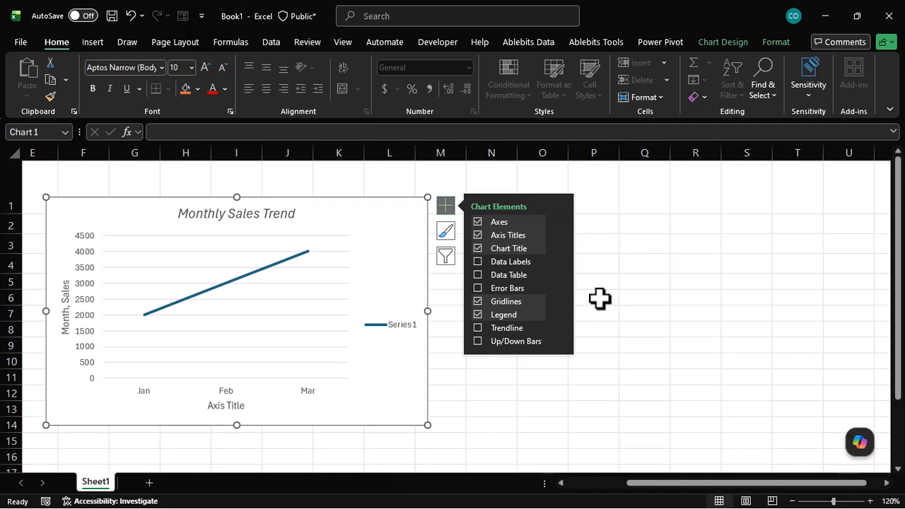
# - Inspect the legend entry's formatting options and delete the legend from the Monthly Sales Trend chart
pyautogui.click(404, 324)
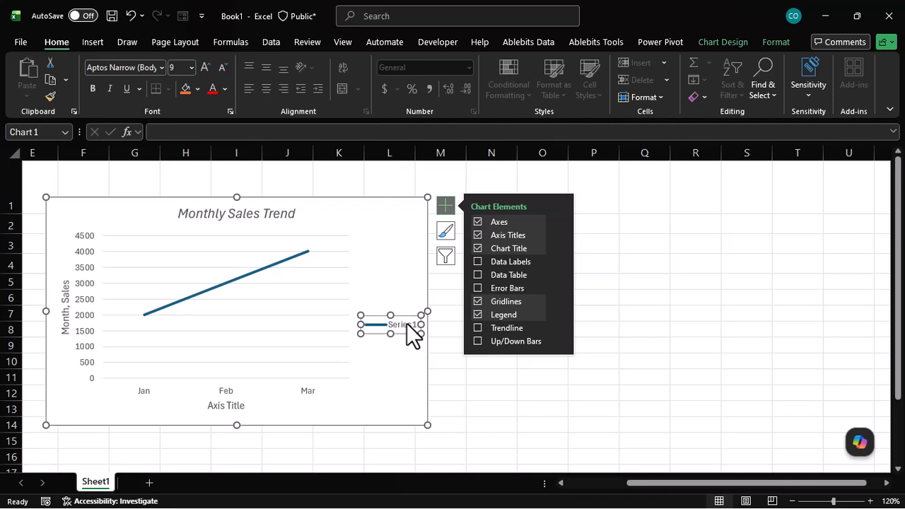
pyautogui.click(408, 325)
pyautogui.doubleClick(408, 325)
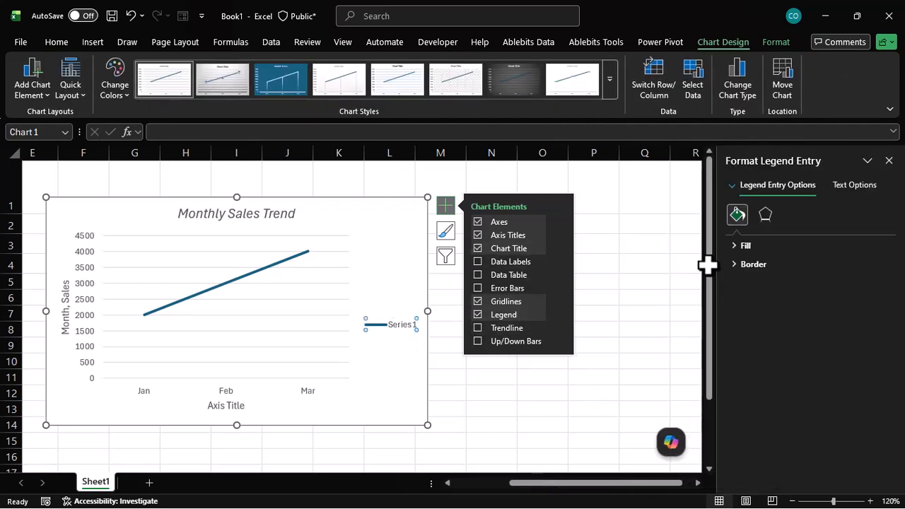
pyautogui.click(889, 160)
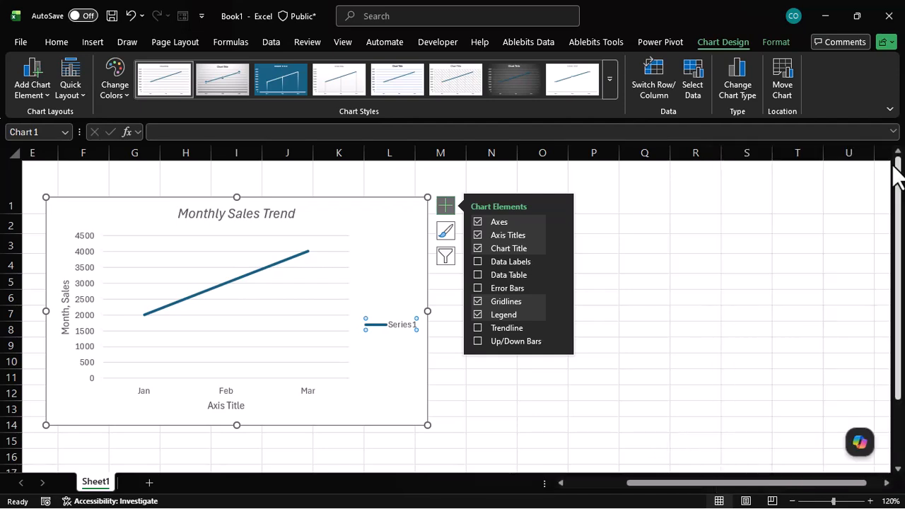
pyautogui.click(707, 265)
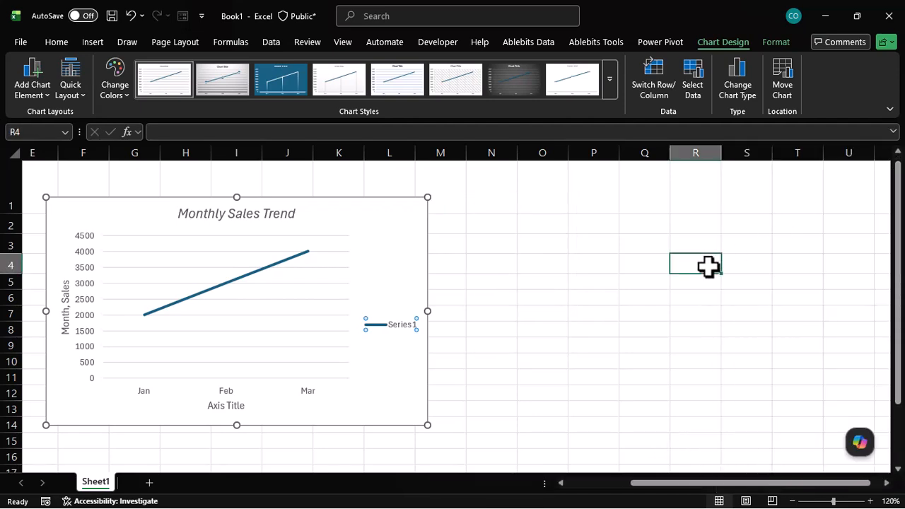
pyautogui.click(385, 326)
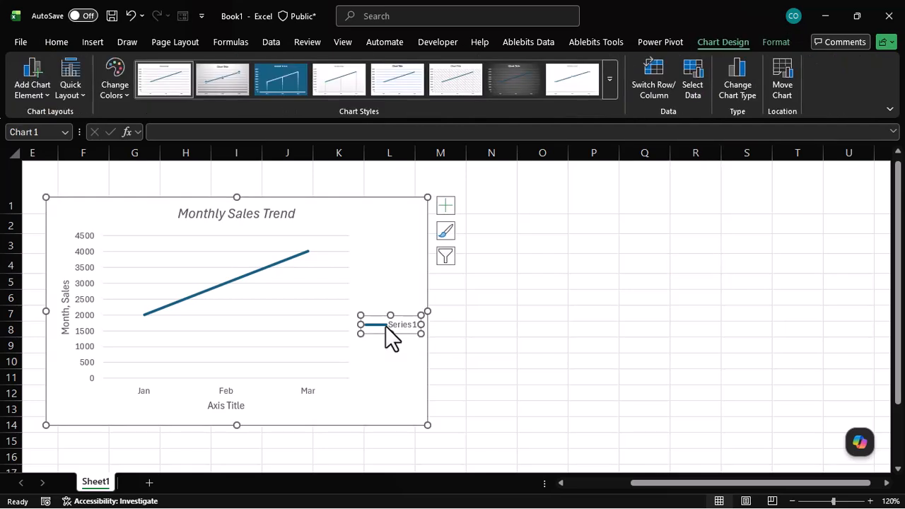
pyautogui.press('Delete')
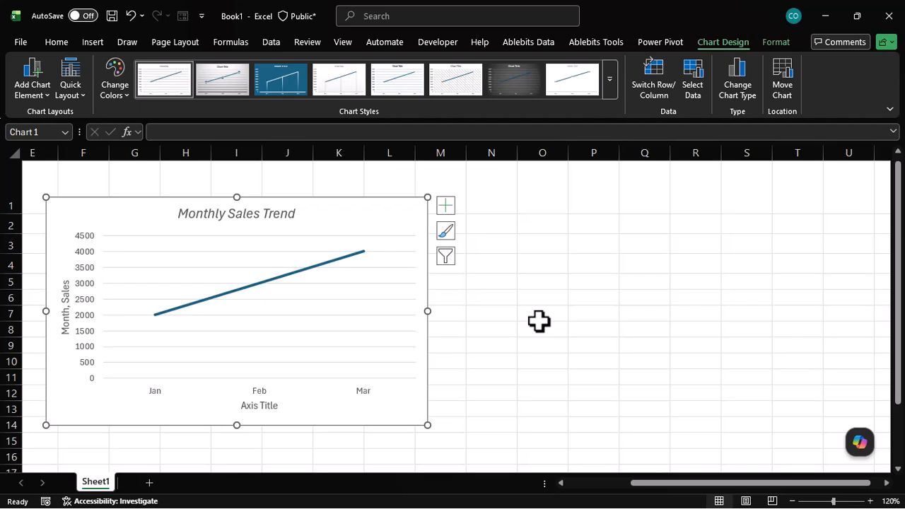
# - Add a new worksheet and paste the lesson's Month, Product A and Product B example table into it at A1
pyautogui.hscroll(-3, 538, 322)
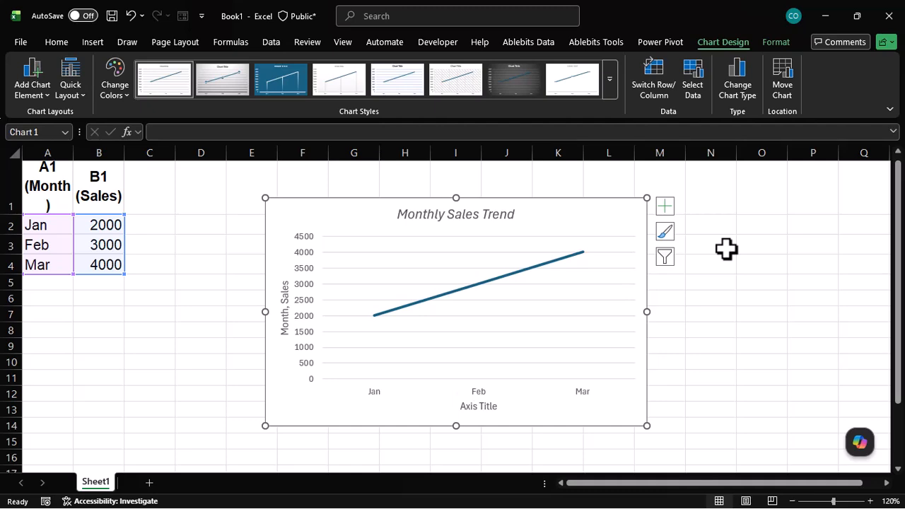
pyautogui.click(147, 485)
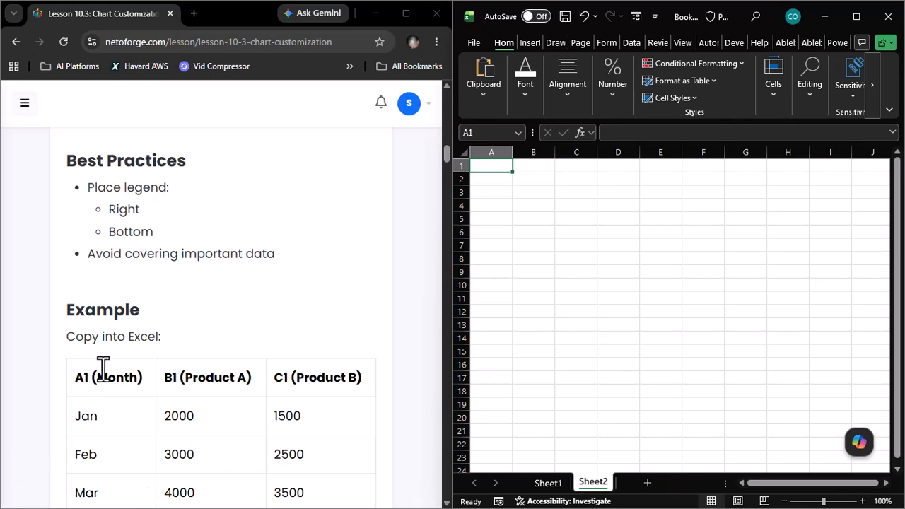
pyautogui.scroll(-2, 103, 368)
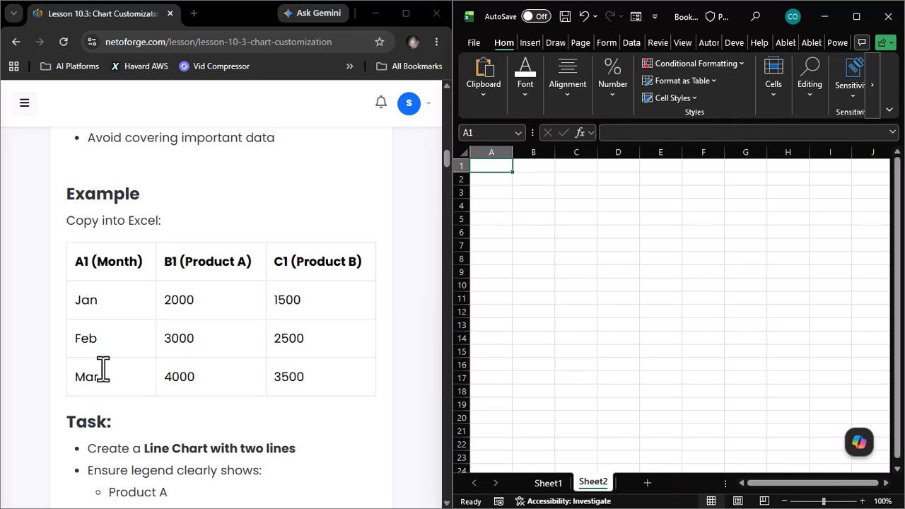
pyautogui.scroll(-1, 103, 367)
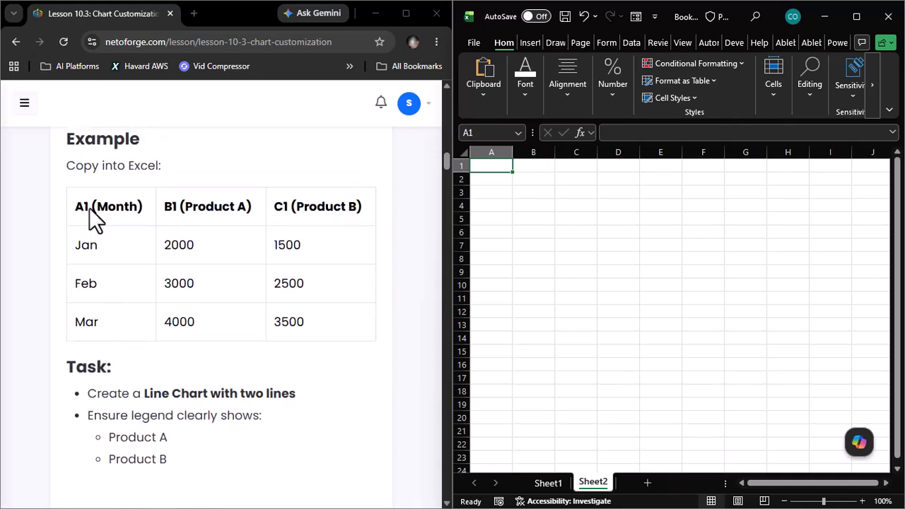
pyautogui.moveTo(58, 185); pyautogui.dragTo(289, 326)
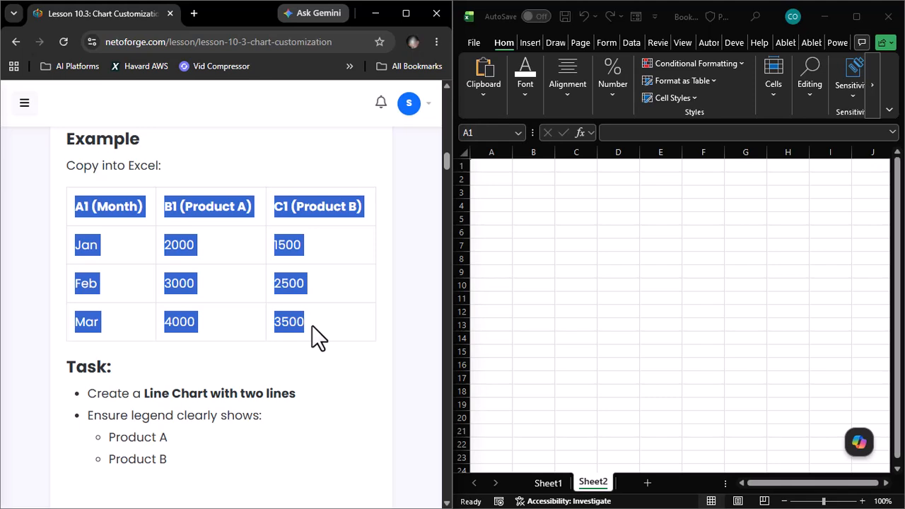
pyautogui.click(515, 197)
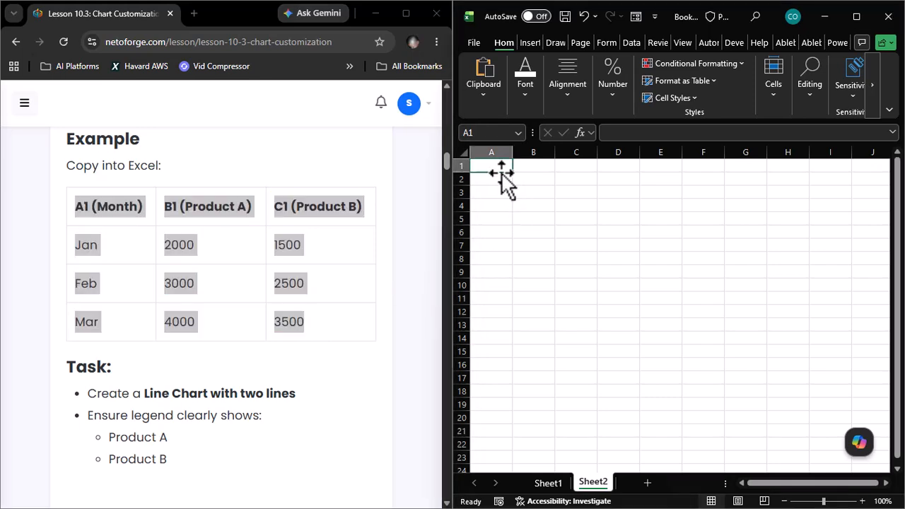
pyautogui.write('A1 (Month)\tB1 (Product A)\tC1 (Product B) Jan\t2000\t1500 Feb\t3000\t2500 Mar\t4000\t3500')
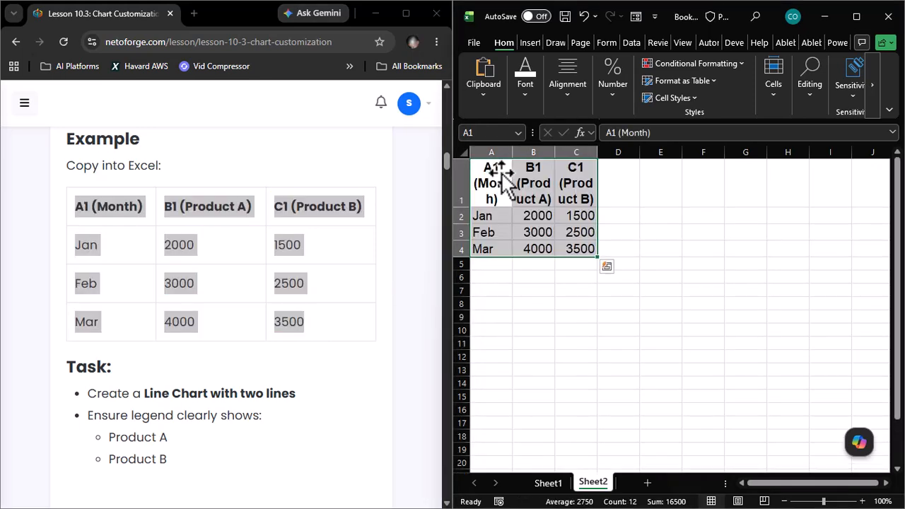
# - Insert a basic 2-D line chart with two lines from the pasted table in A1:C4
pyautogui.click(862, 501)
pyautogui.click(863, 501)
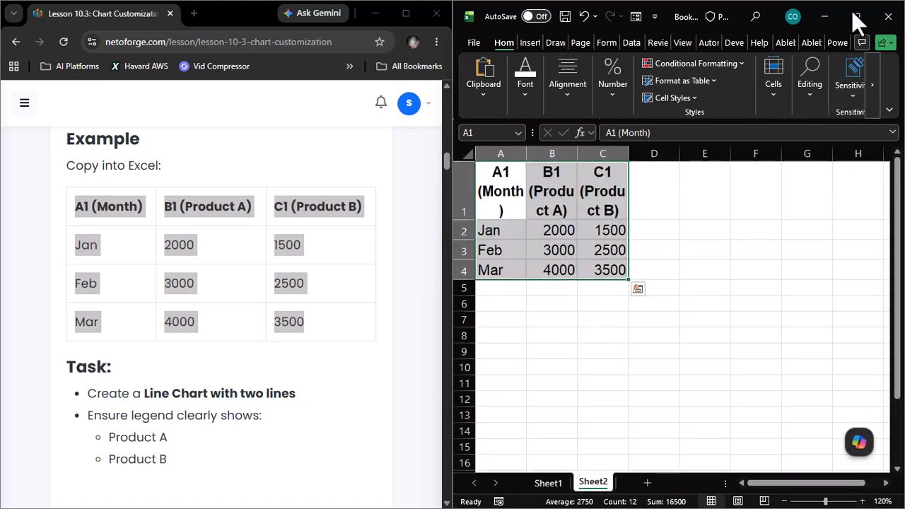
pyautogui.click(855, 16)
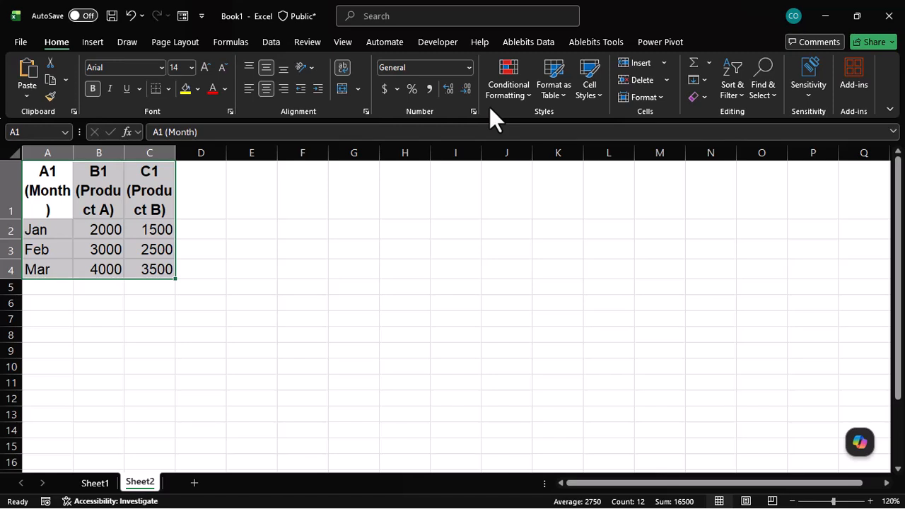
pyautogui.click(106, 43)
pyautogui.click(352, 79)
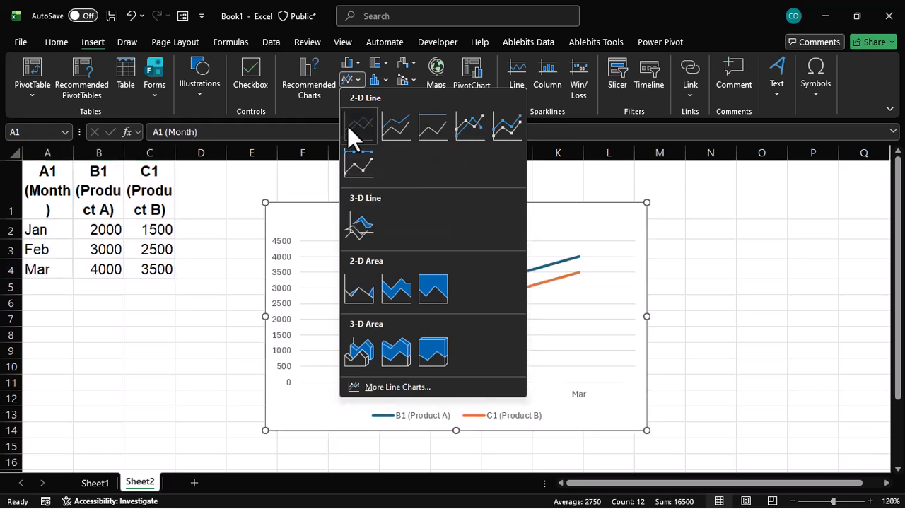
pyautogui.click(348, 128)
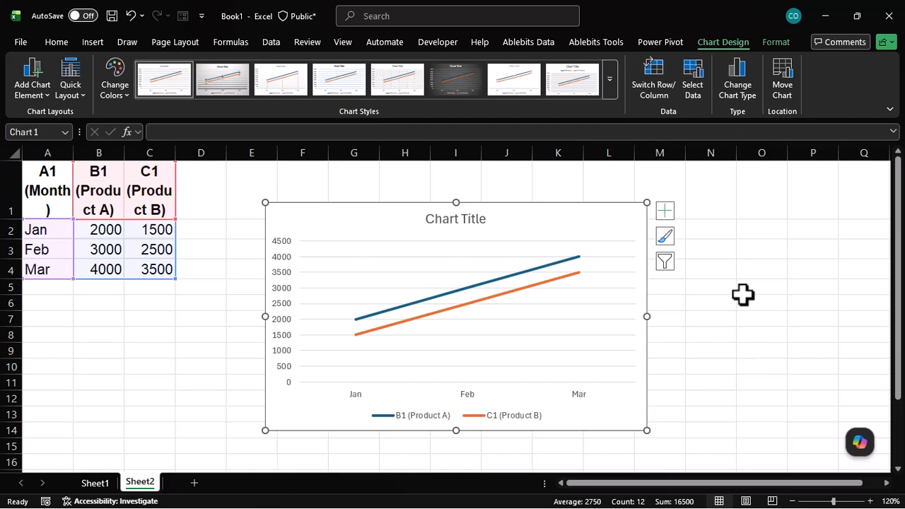
# - Check the lesson's two-line chart and legend task beside the workbook and read its Formatting Styles section
pyautogui.press('super+Right')
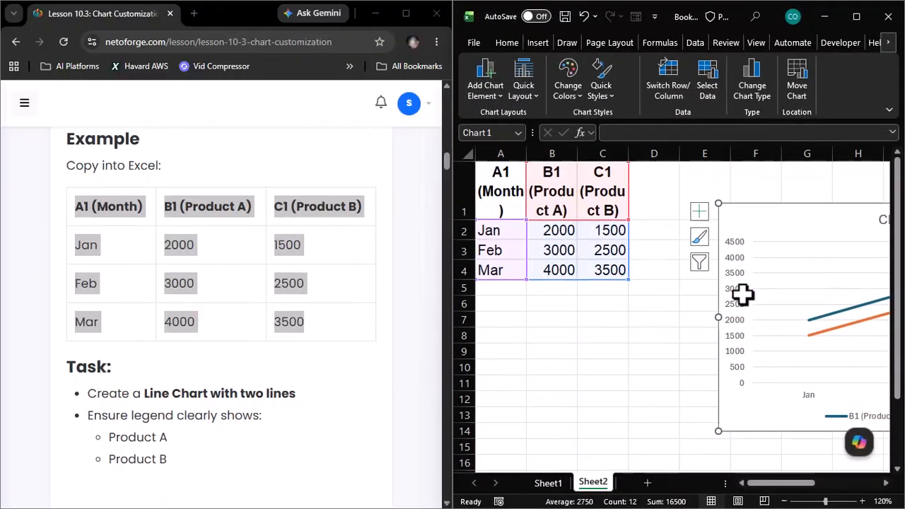
pyautogui.click(248, 402)
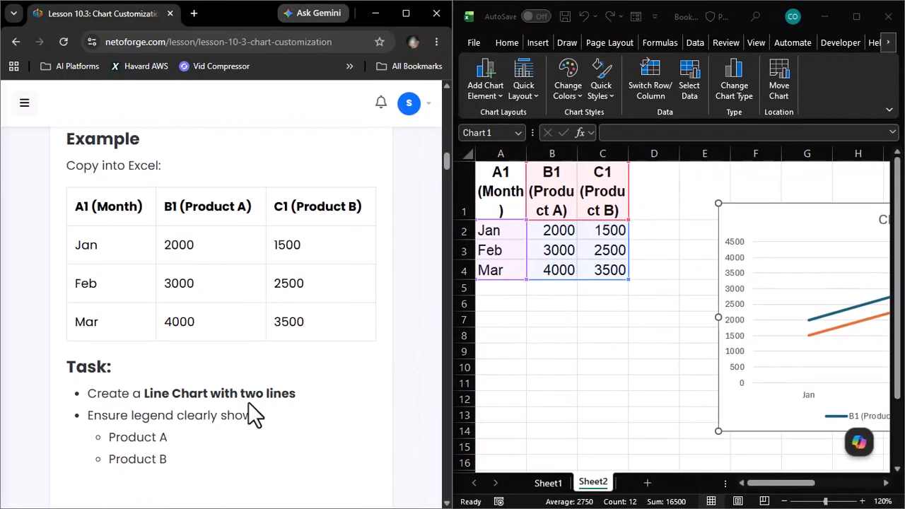
pyautogui.scroll(-2, 248, 401)
pyautogui.scroll(-1, 248, 401)
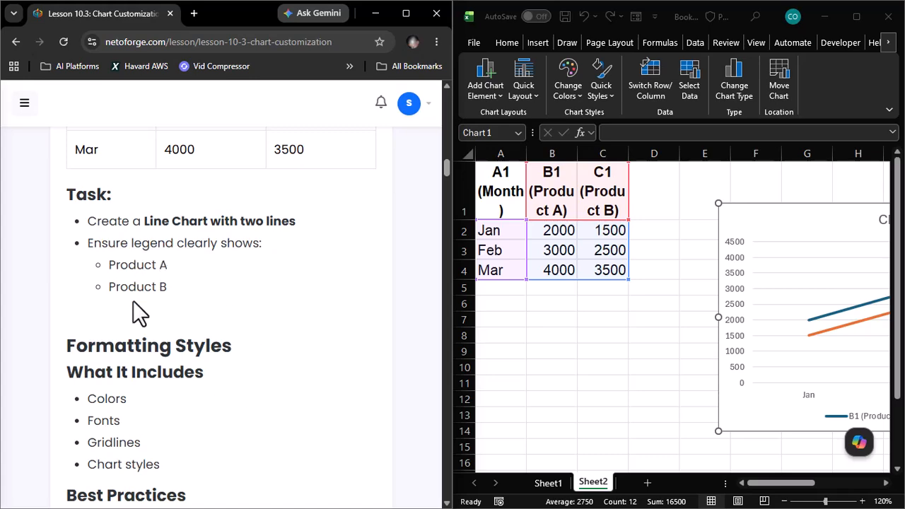
pyautogui.scroll(-4, 138, 324)
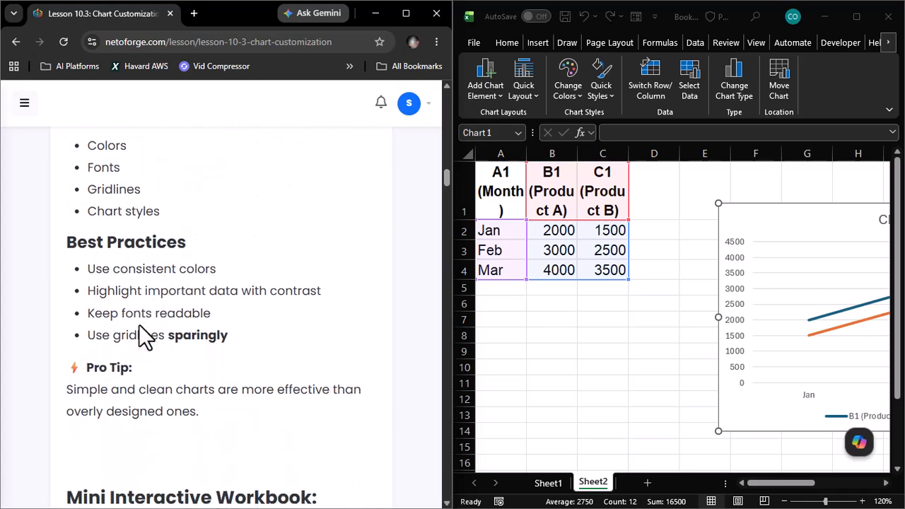
pyautogui.scroll(-2, 139, 324)
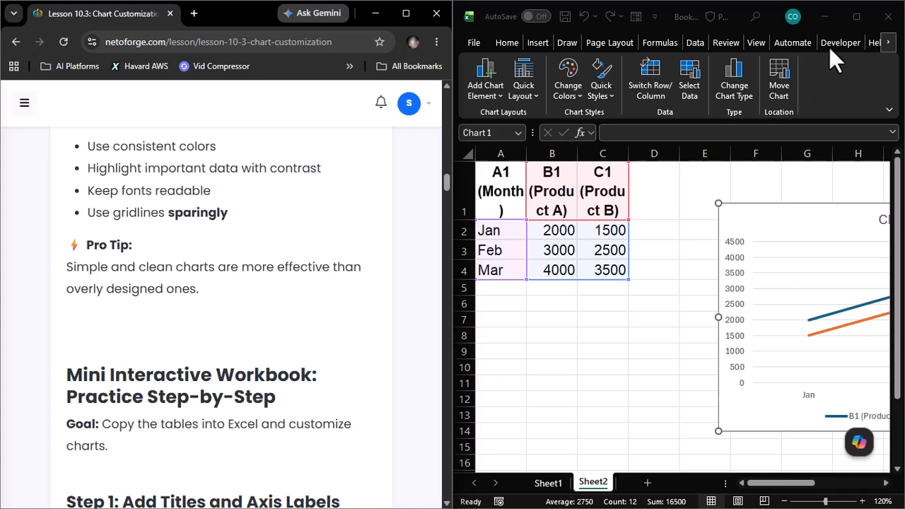
pyautogui.click(861, 12)
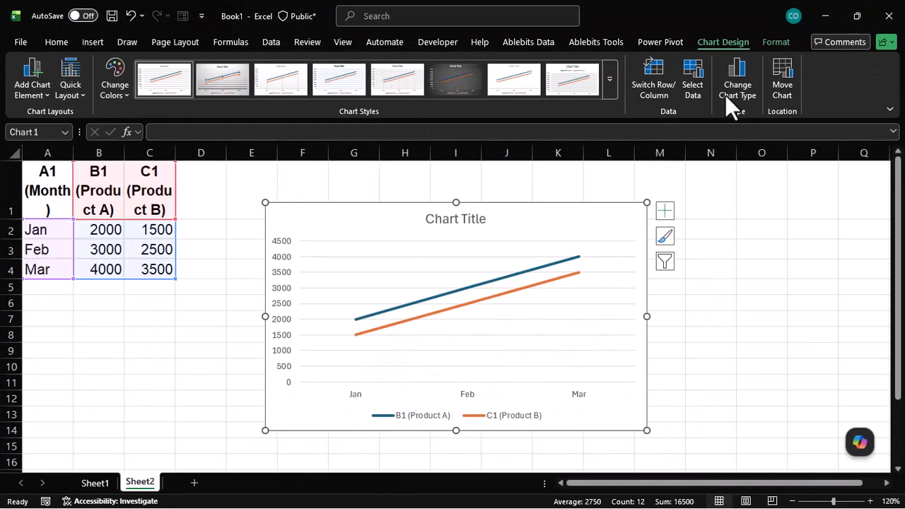
# - Replace the two-line chart's placeholder title with "Monthly Sales by Product Trend"
pyautogui.click(470, 228)
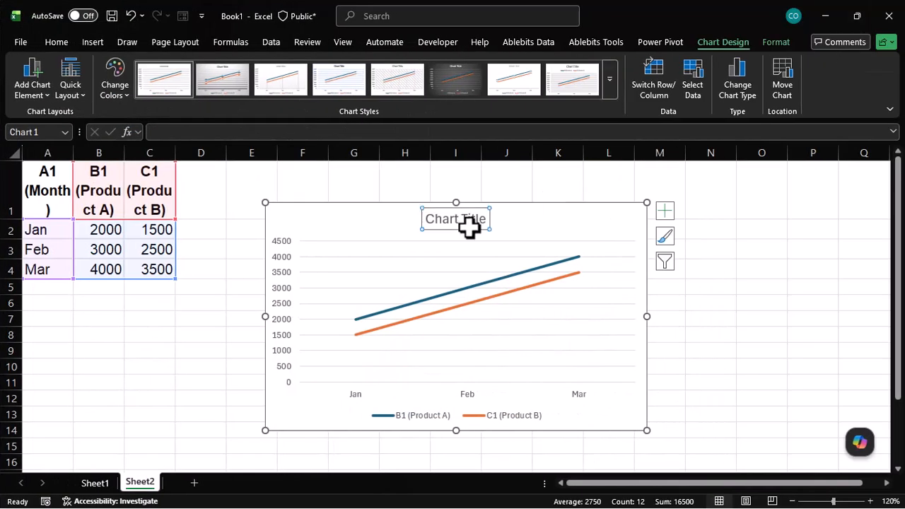
pyautogui.tripleClick(462, 225)
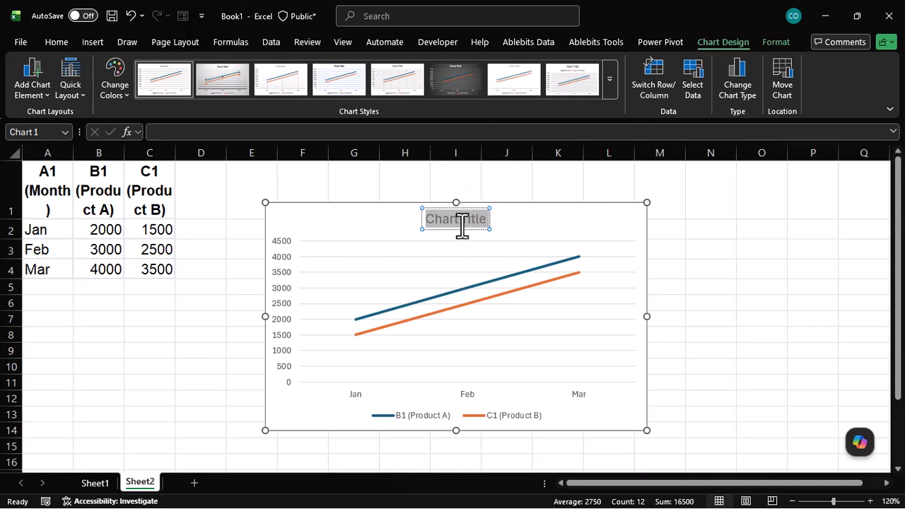
pyautogui.write('Product')
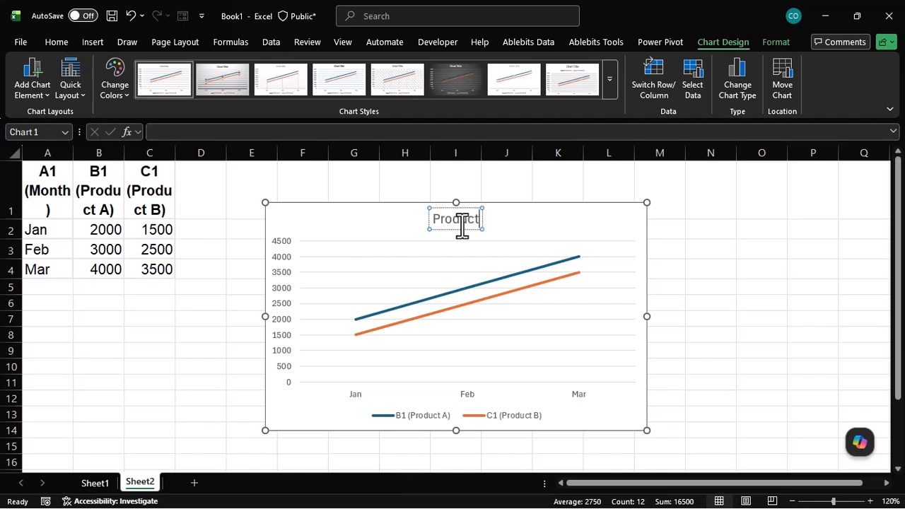
pyautogui.press('BackSpace')
pyautogui.press('BackSpace')
pyautogui.press('BackSpace')
pyautogui.press('BackSpace')
pyautogui.press('BackSpace')
pyautogui.press('BackSpace')
pyautogui.press('BackSpace')
pyautogui.write('Sales')
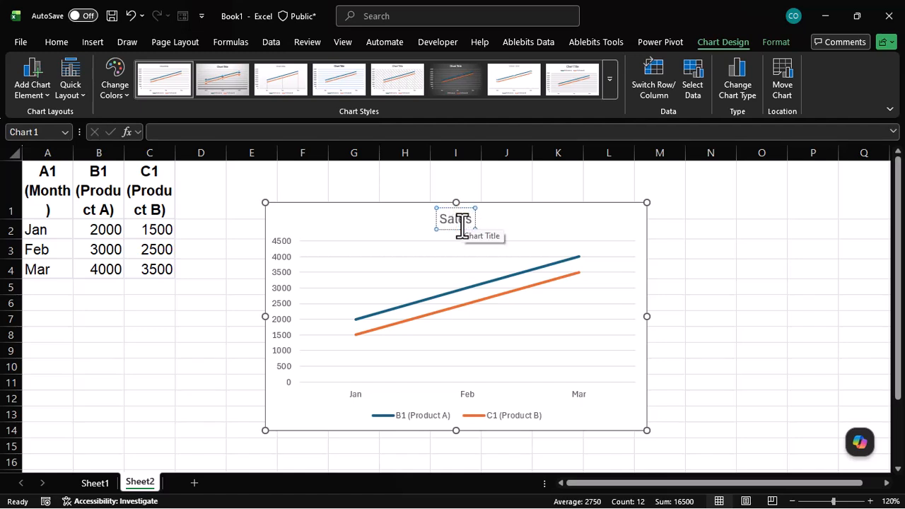
pyautogui.write(' by Pr')
pyautogui.click(426, 220)
pyautogui.write('Month')
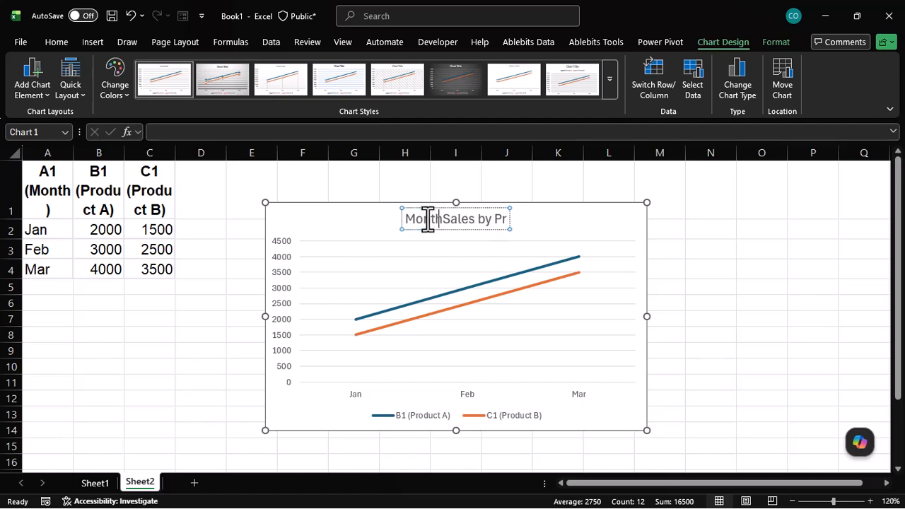
pyautogui.write('ly')
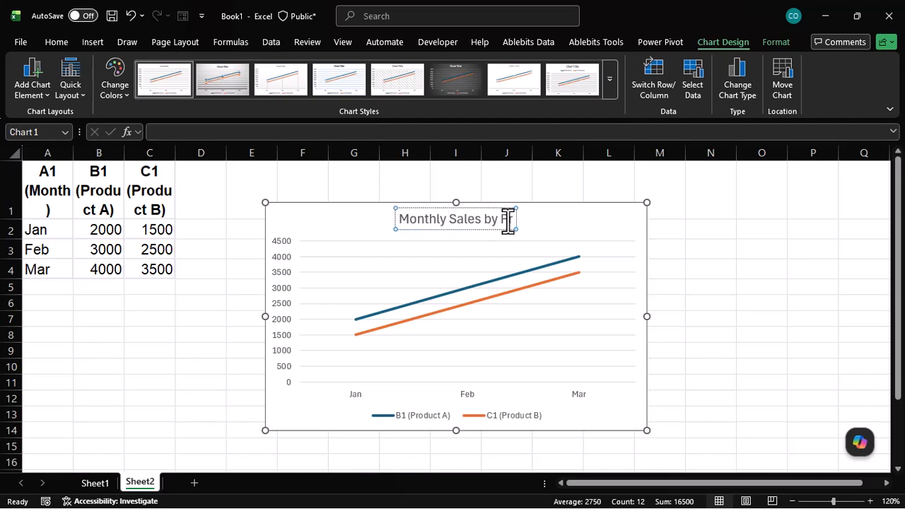
pyautogui.click(507, 221)
pyautogui.write('o')
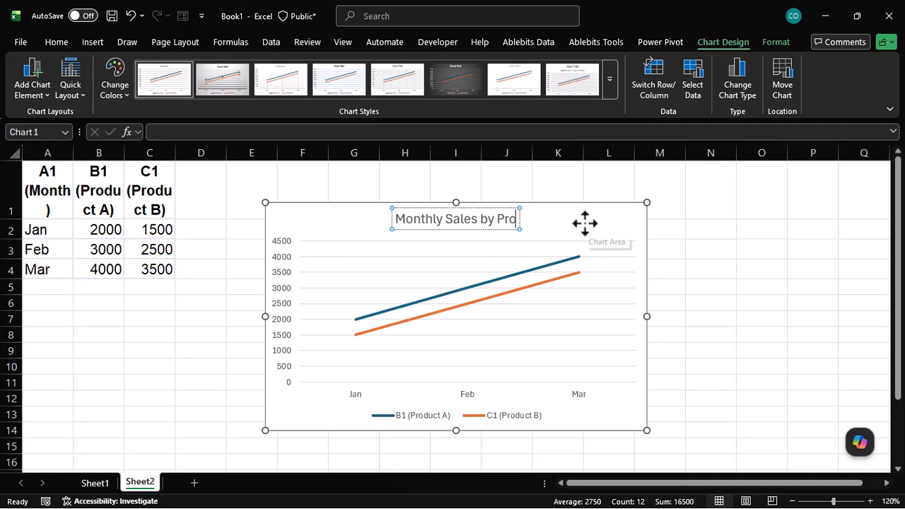
pyautogui.write('duct')
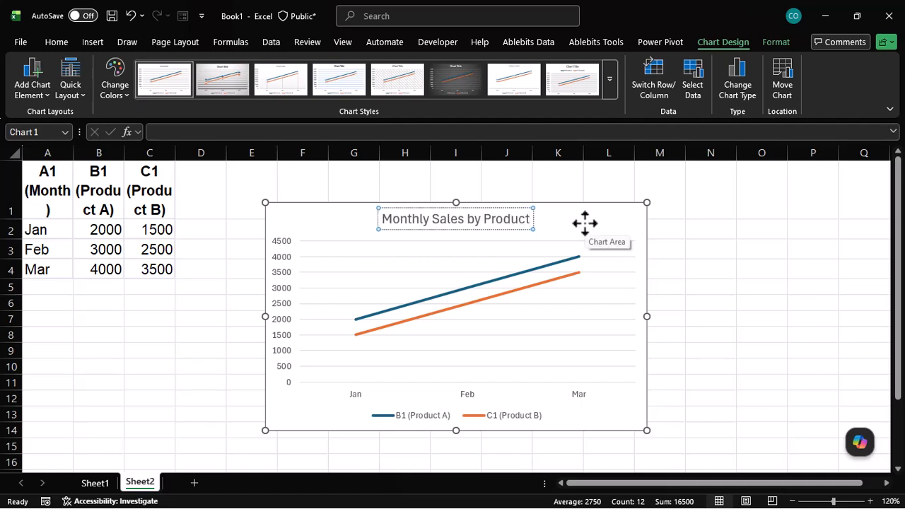
pyautogui.write(' Trend')
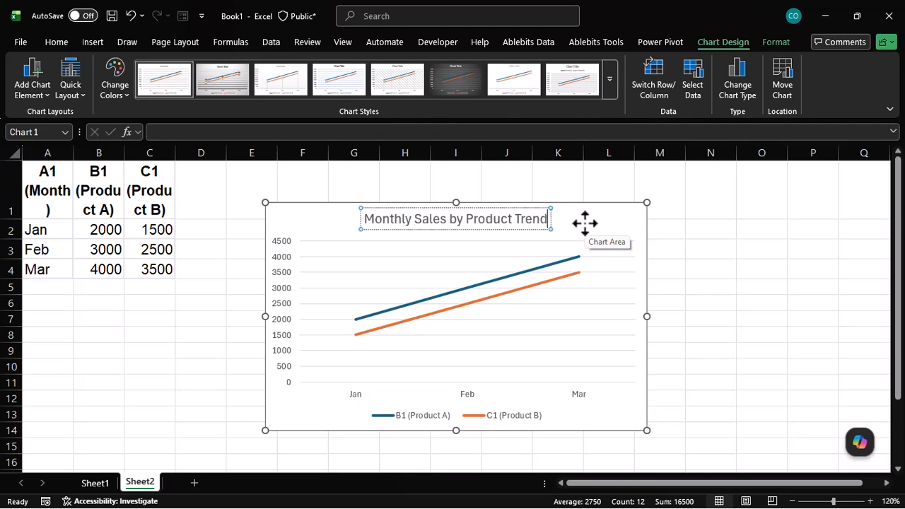
pyautogui.click(686, 234)
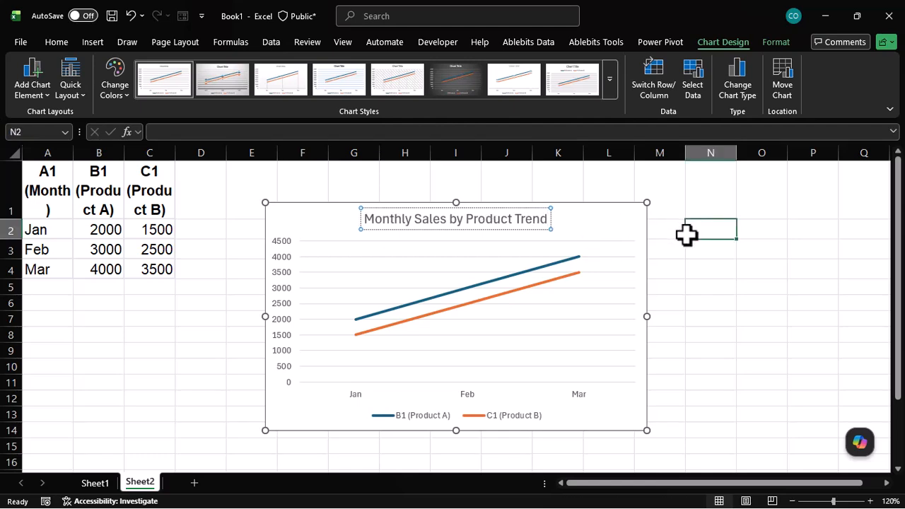
# - Remove the gridlines from the Monthly Sales by Product Trend chart
pyautogui.click(630, 209)
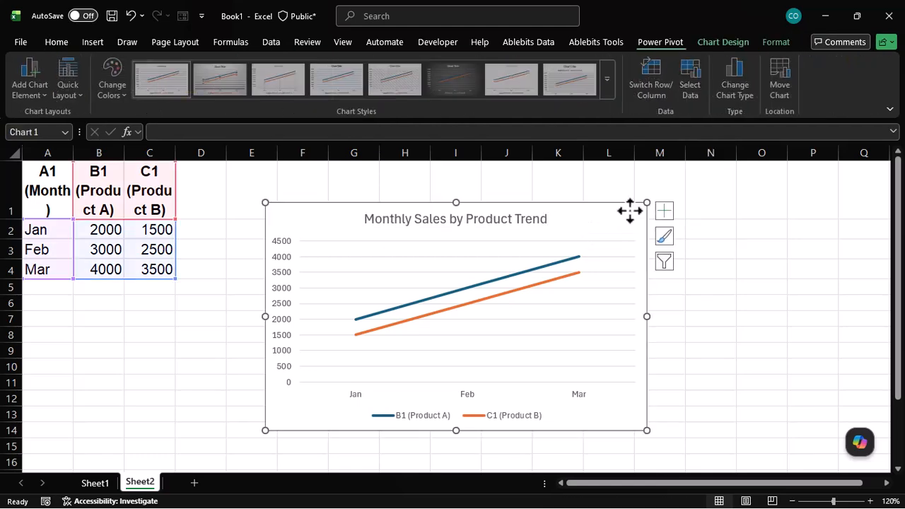
pyautogui.click(665, 212)
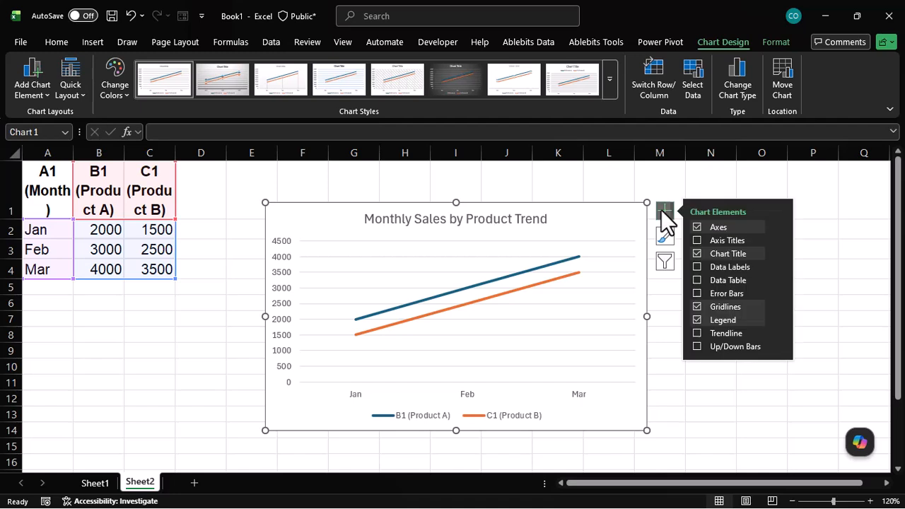
pyautogui.click(697, 306)
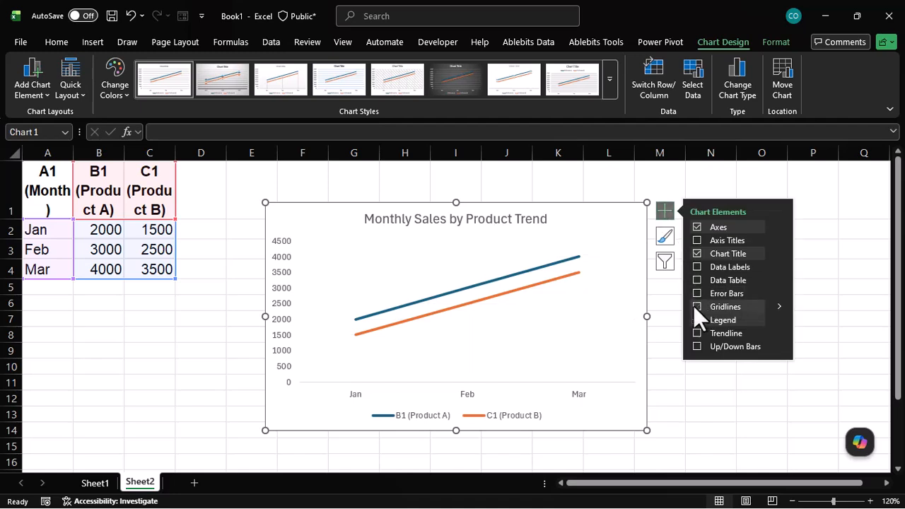
pyautogui.click(672, 361)
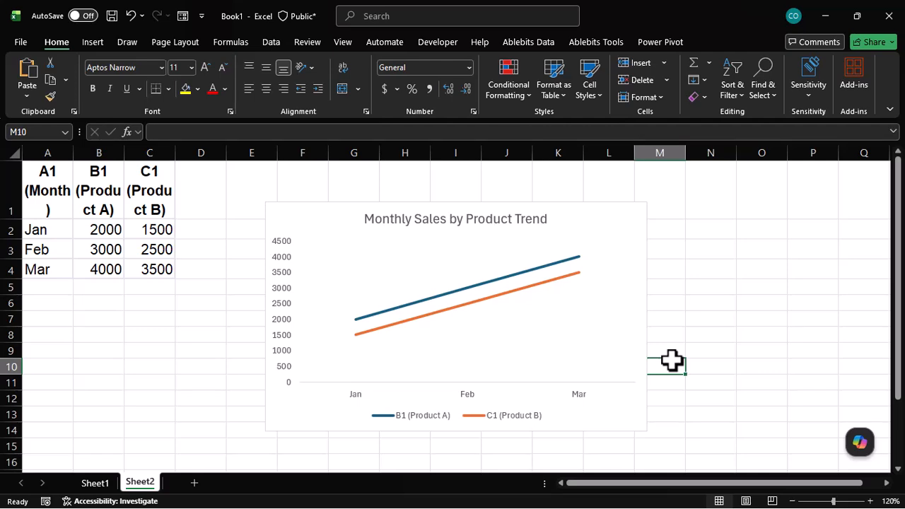
# - Place the workbook beside the lesson page and read the practice workbook's Steps 1 to 4 on titles, legend, formatting styles and data labels
pyautogui.press('super+Right')
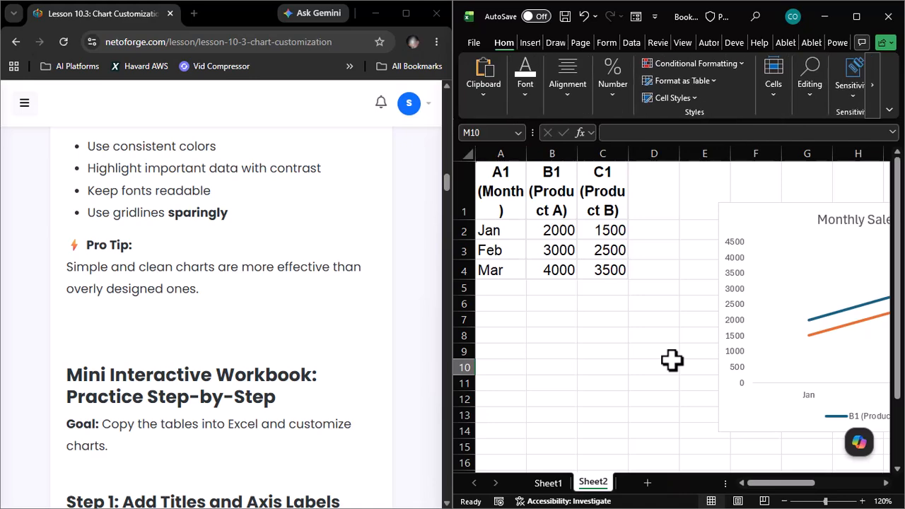
pyautogui.click(325, 335)
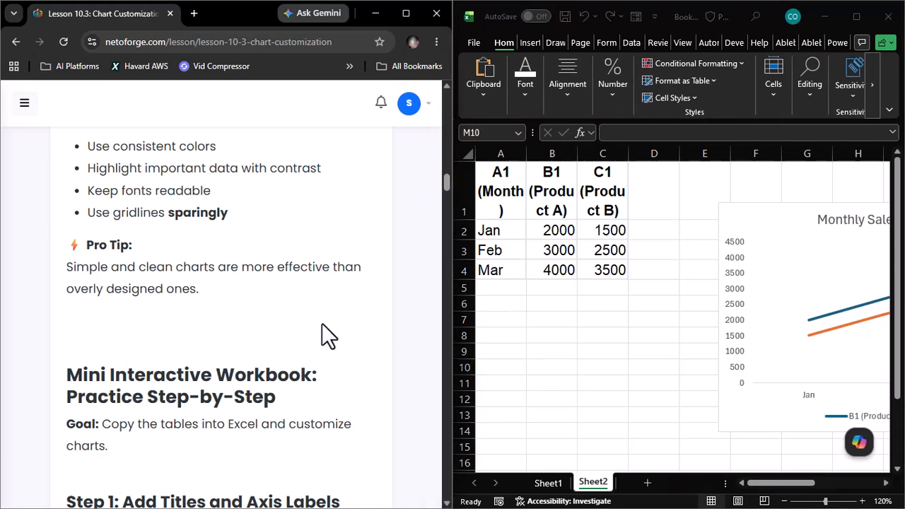
pyautogui.scroll(-2, 326, 336)
pyautogui.scroll(-3, 323, 325)
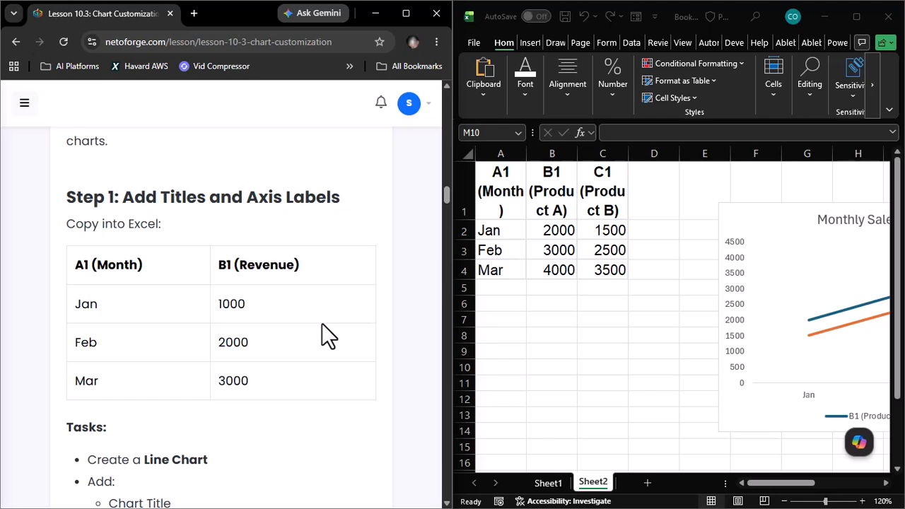
pyautogui.scroll(-1, 321, 324)
pyautogui.scroll(1, 322, 325)
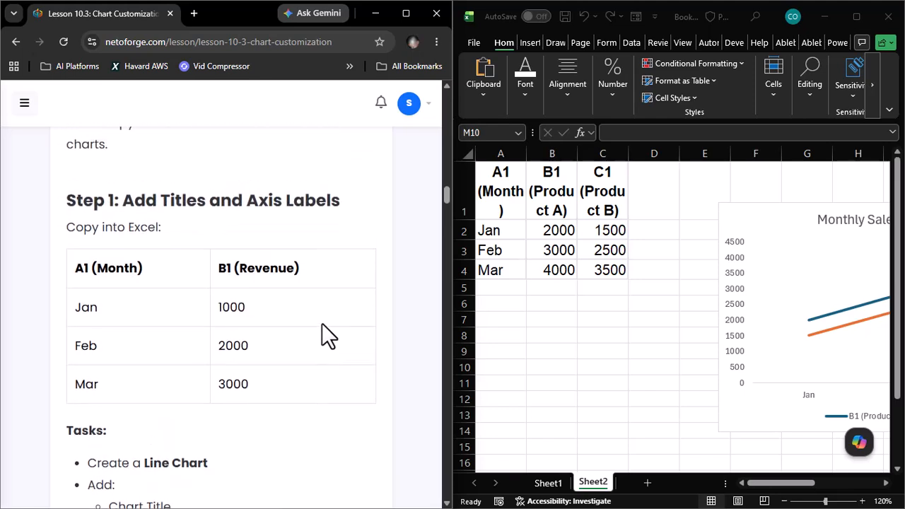
pyautogui.scroll(-2, 322, 332)
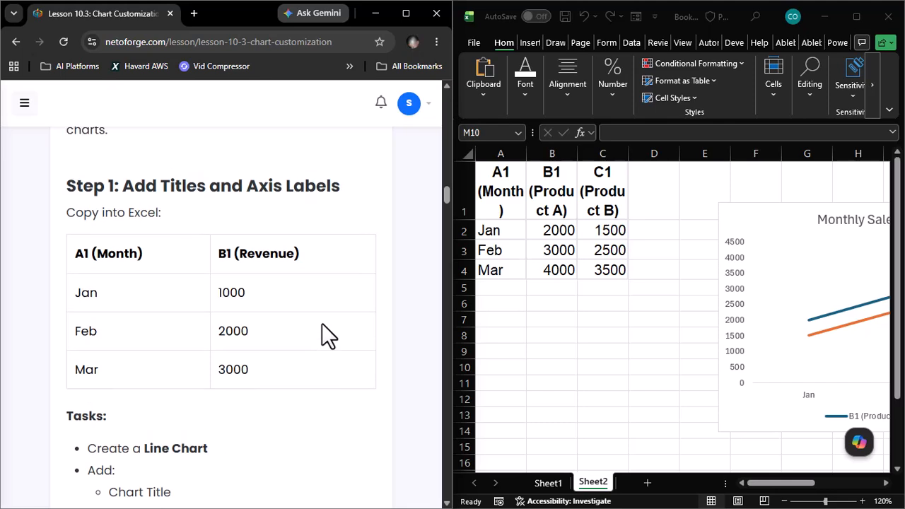
pyautogui.scroll(-1, 321, 325)
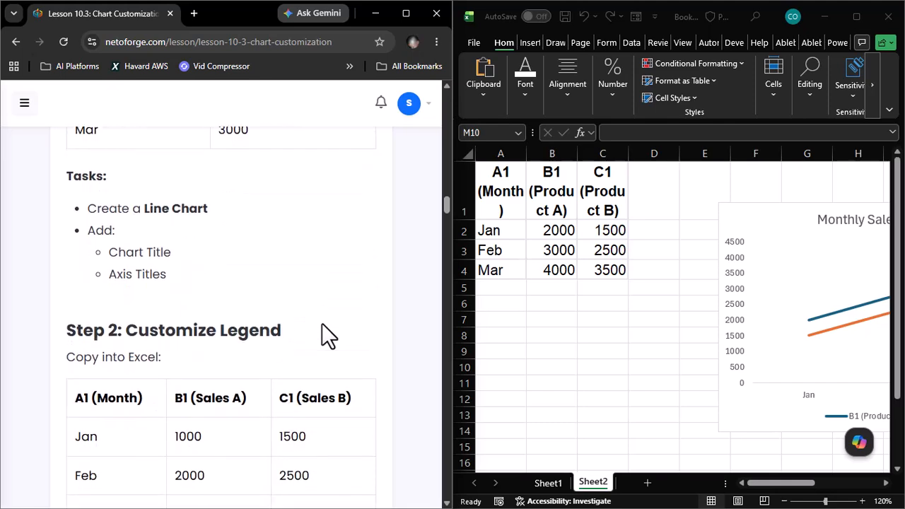
pyautogui.scroll(-1, 321, 325)
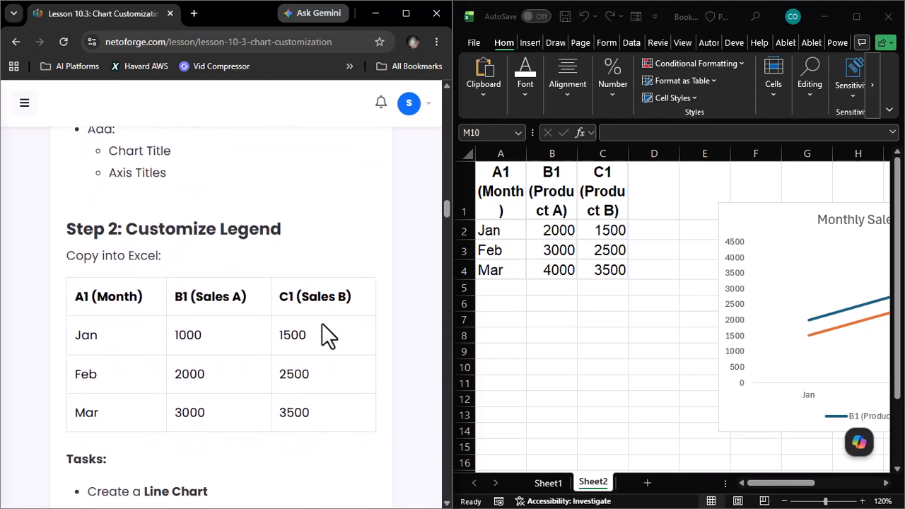
pyautogui.scroll(-2, 322, 334)
pyautogui.scroll(-2, 322, 324)
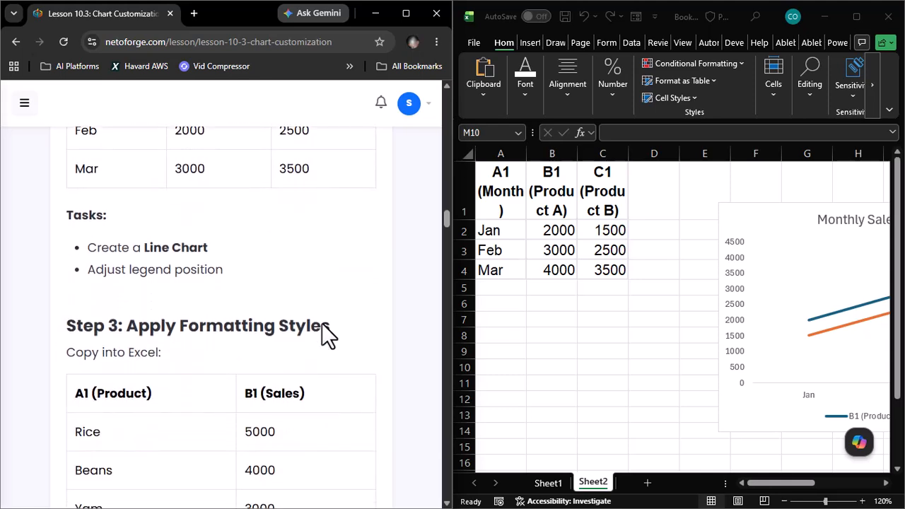
pyautogui.scroll(-1, 322, 323)
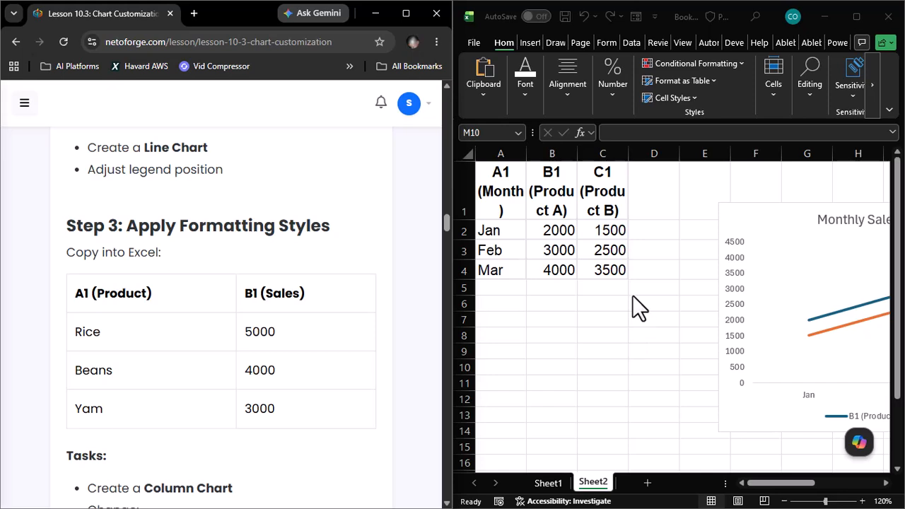
pyautogui.hscroll(3, 632, 294)
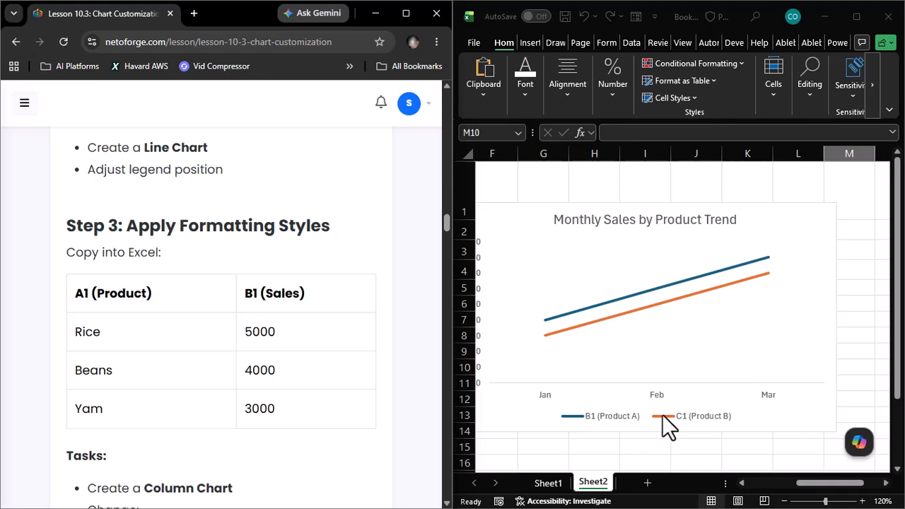
pyautogui.scroll(-3, 363, 388)
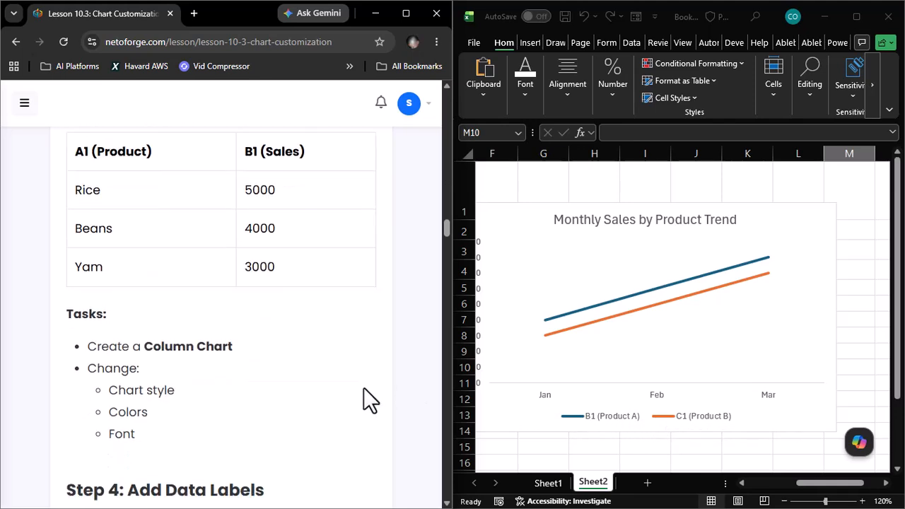
pyautogui.scroll(-2, 363, 388)
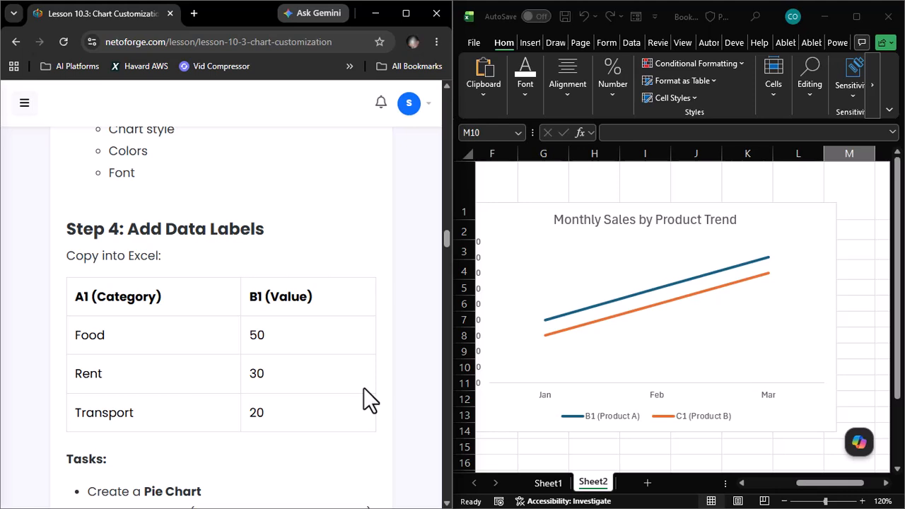
# - Maximize the workbook and add data labels to both lines of the Monthly Sales by Product Trend chart
pyautogui.click(861, 186)
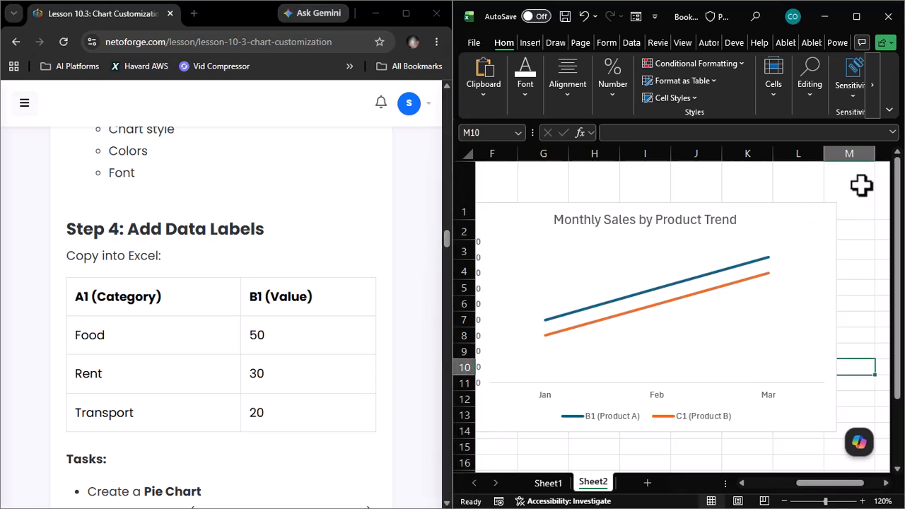
pyautogui.click(858, 21)
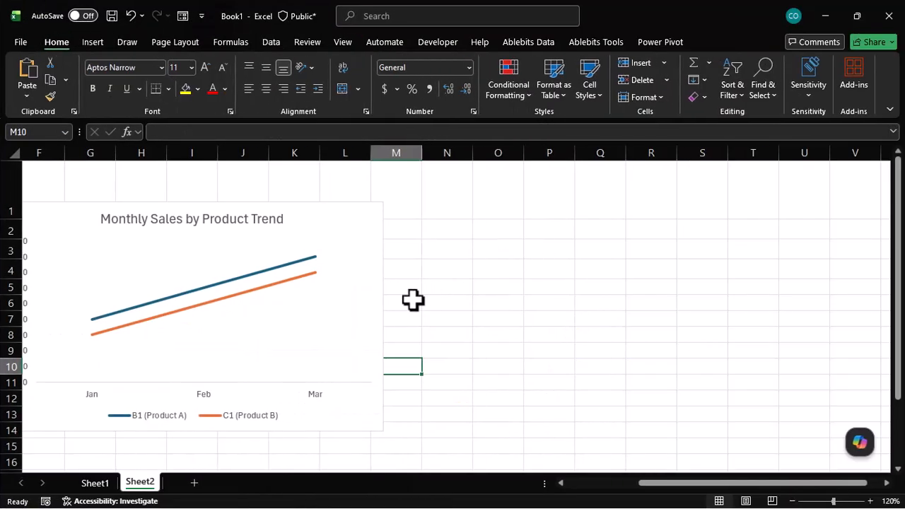
pyautogui.hscroll(-3, 412, 299)
pyautogui.click(451, 299)
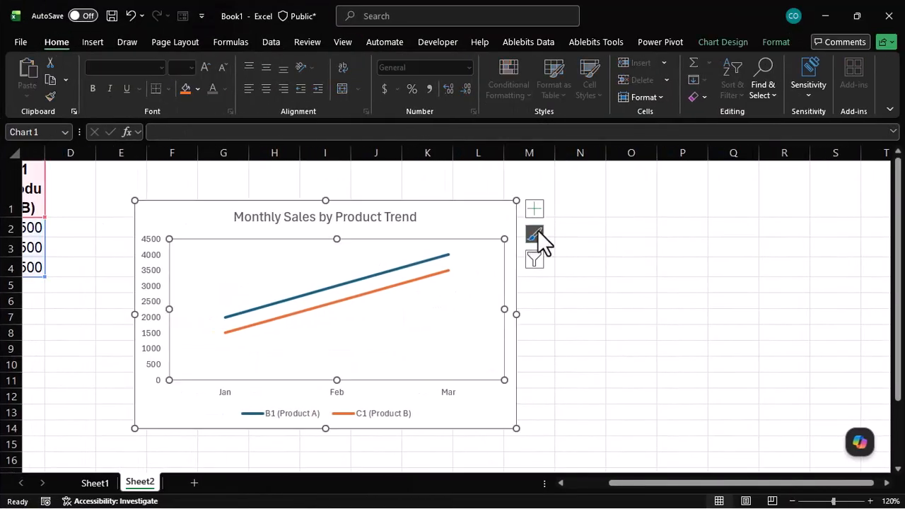
pyautogui.click(538, 208)
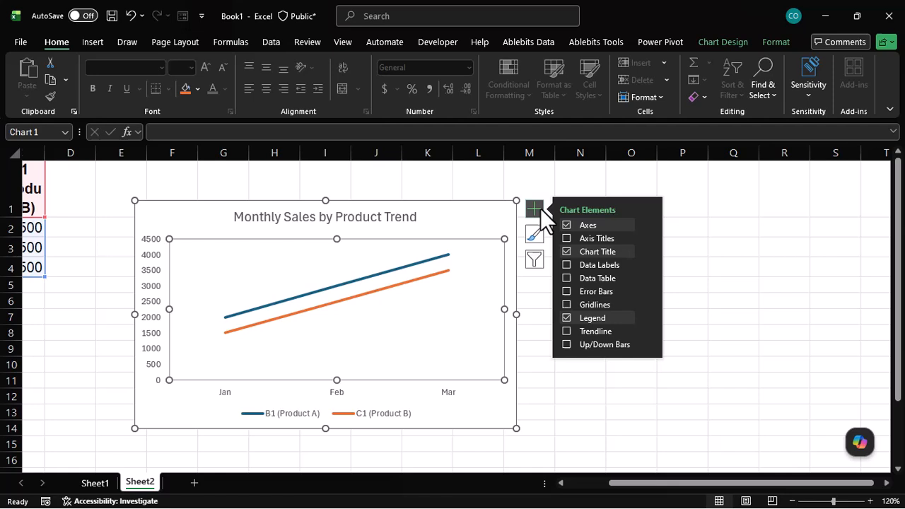
pyautogui.click(567, 264)
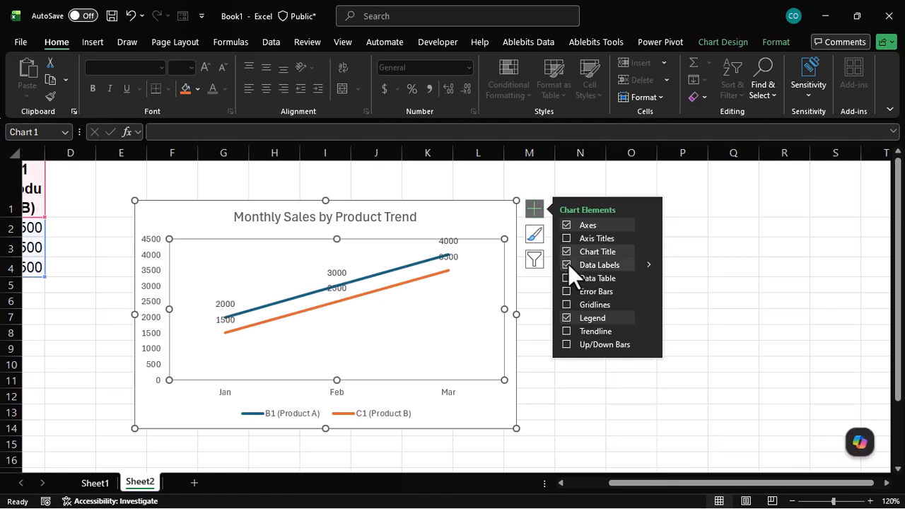
pyautogui.click(691, 240)
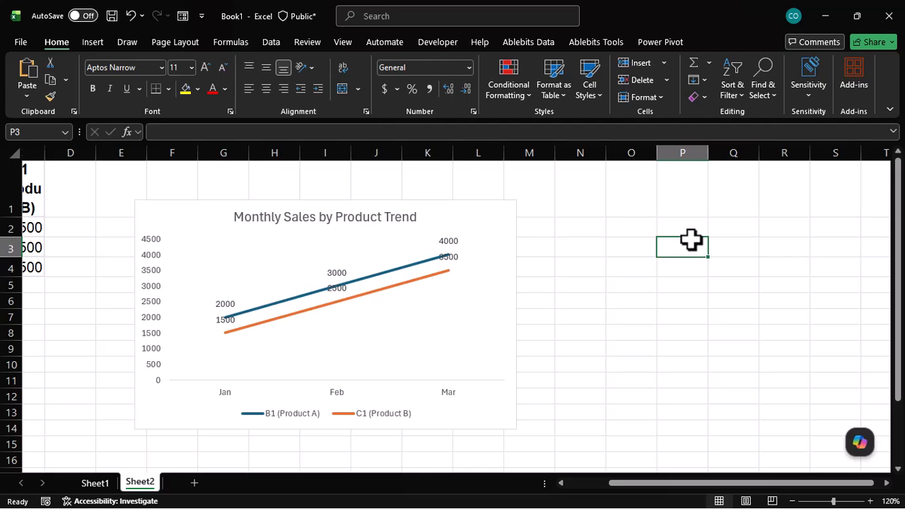
# - Place the workbook beside the lesson page and read Steps 4 and 5 and the practice exercises on sales trend and student performance charts
pyautogui.press('super+Right')
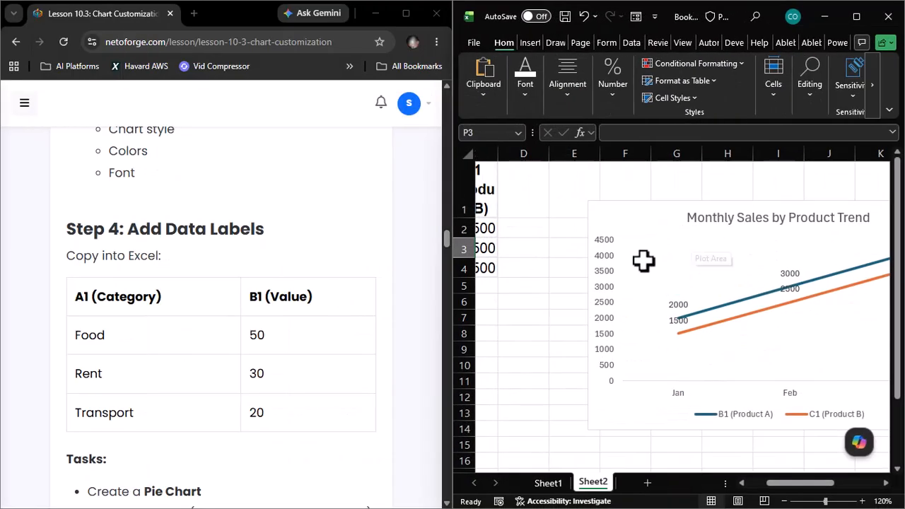
pyautogui.click(343, 319)
pyautogui.scroll(-4, 342, 319)
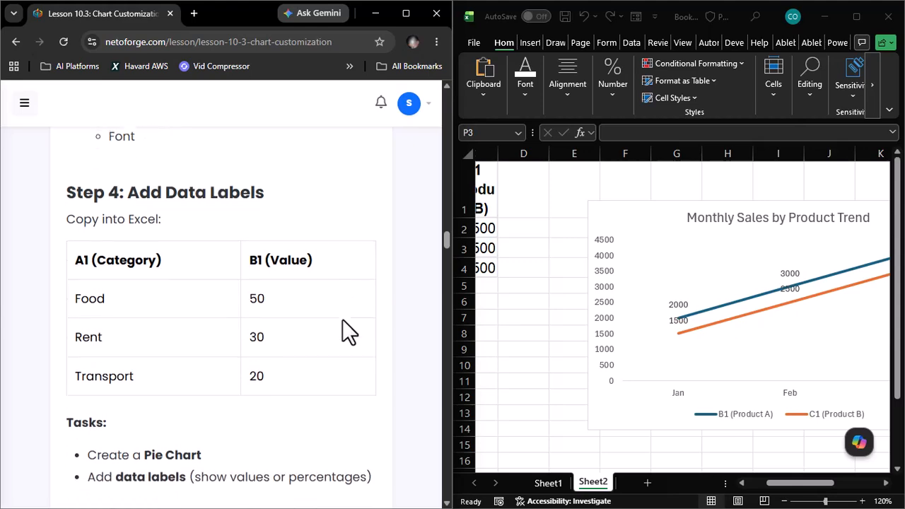
pyautogui.scroll(-1, 342, 319)
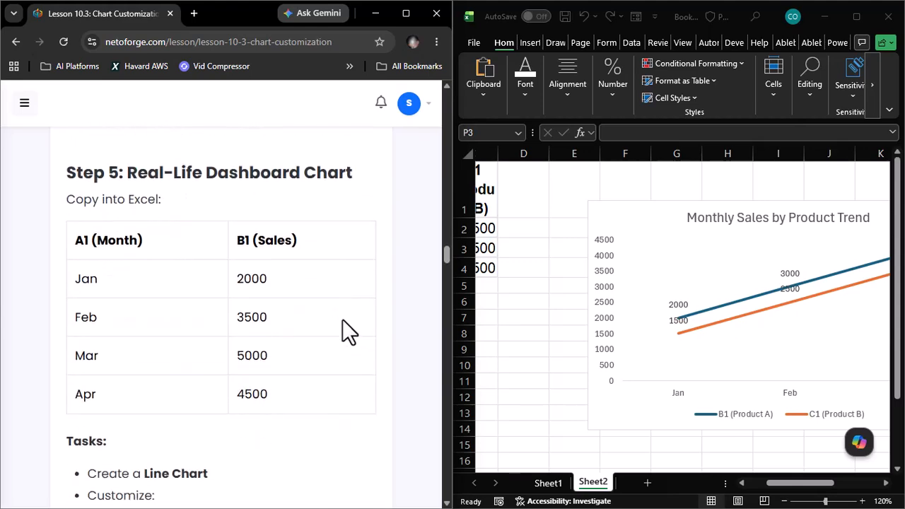
pyautogui.scroll(-5, 342, 319)
pyautogui.scroll(-1, 342, 319)
pyautogui.scroll(1, 342, 319)
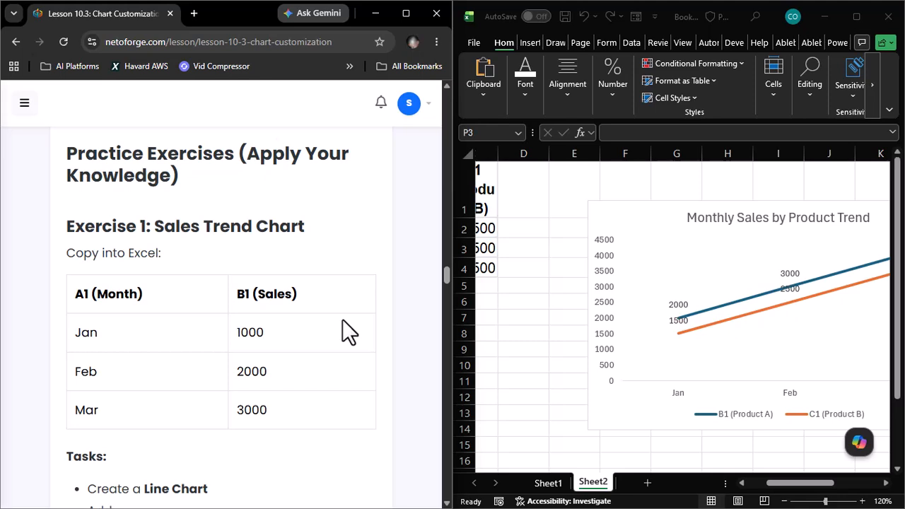
pyautogui.scroll(-3, 342, 319)
pyautogui.scroll(-2, 342, 319)
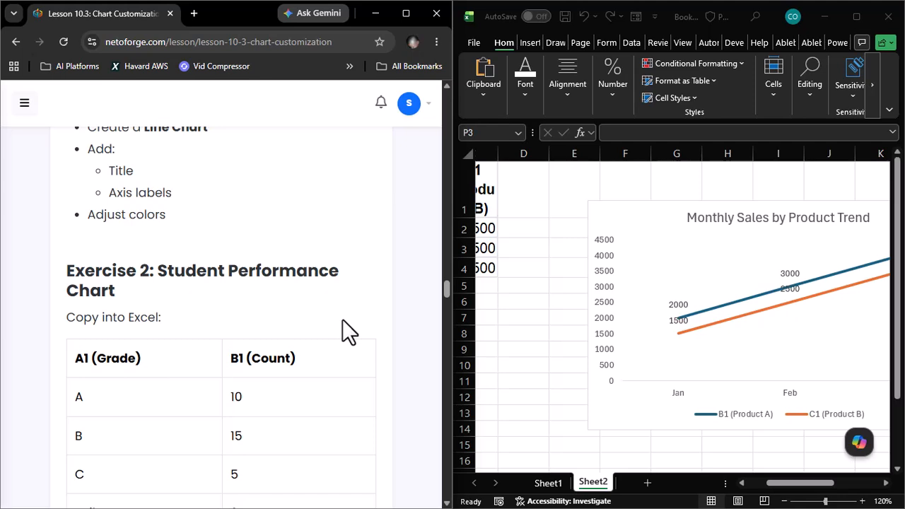
pyautogui.scroll(-1, 342, 318)
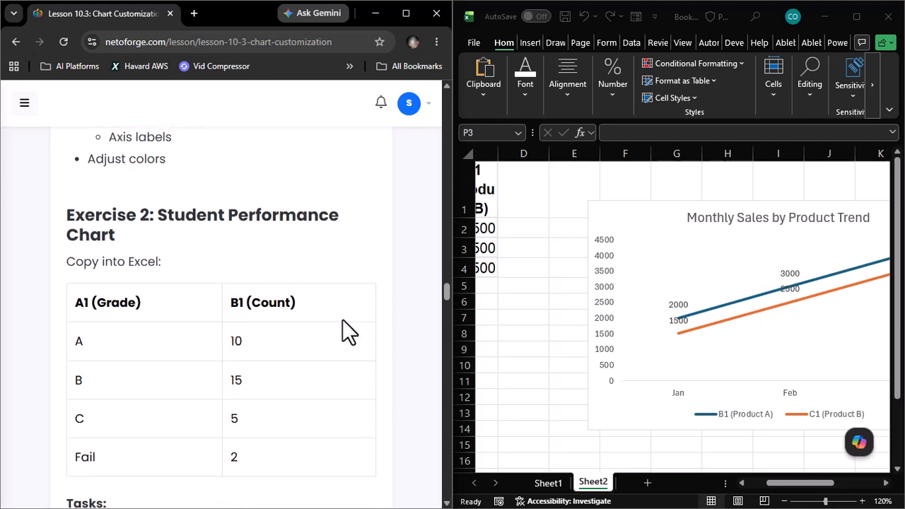
pyautogui.scroll(-2, 343, 319)
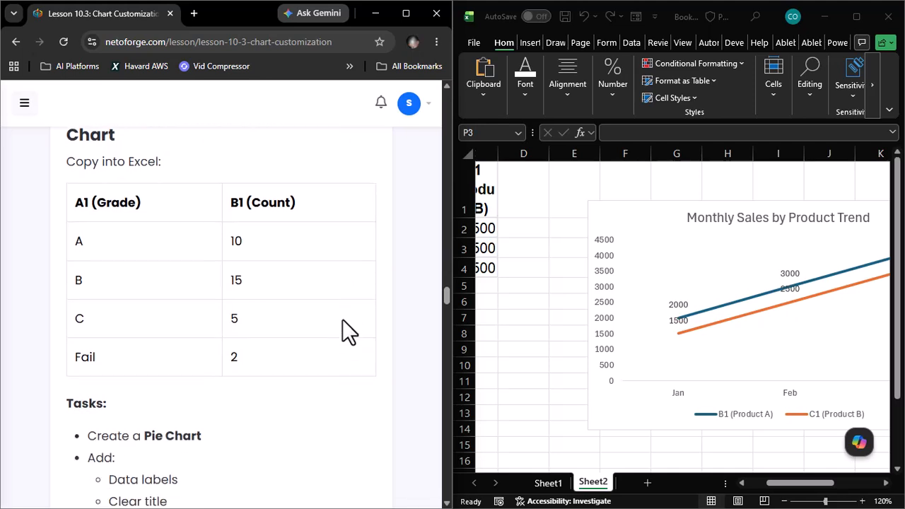
pyautogui.scroll(1, 342, 319)
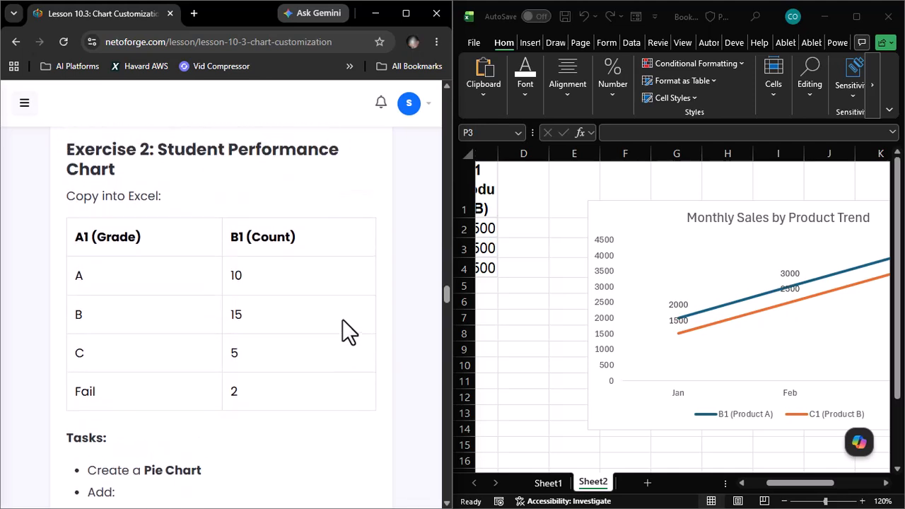
pyautogui.scroll(-3, 343, 319)
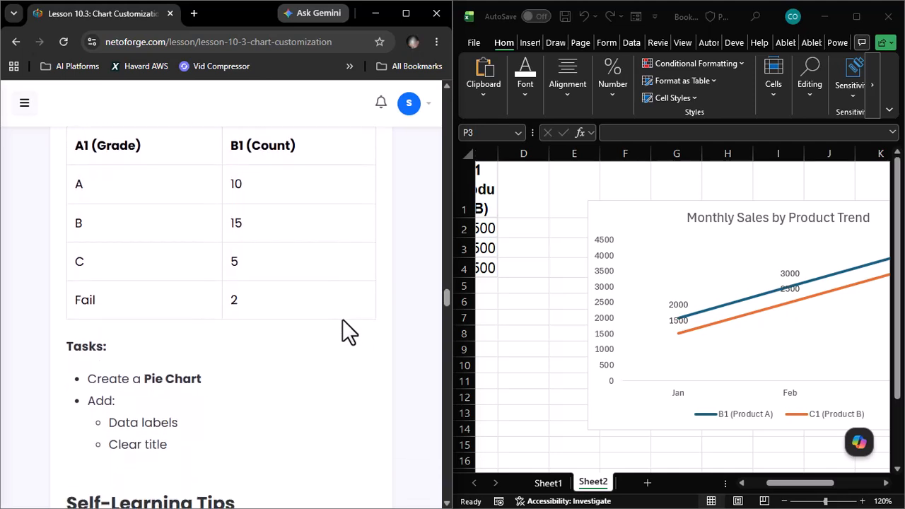
# - Read the lesson's Self-Learning Tips, learning outcomes and the Final Project entry under Lesson Assignments
pyautogui.scroll(-2, 342, 320)
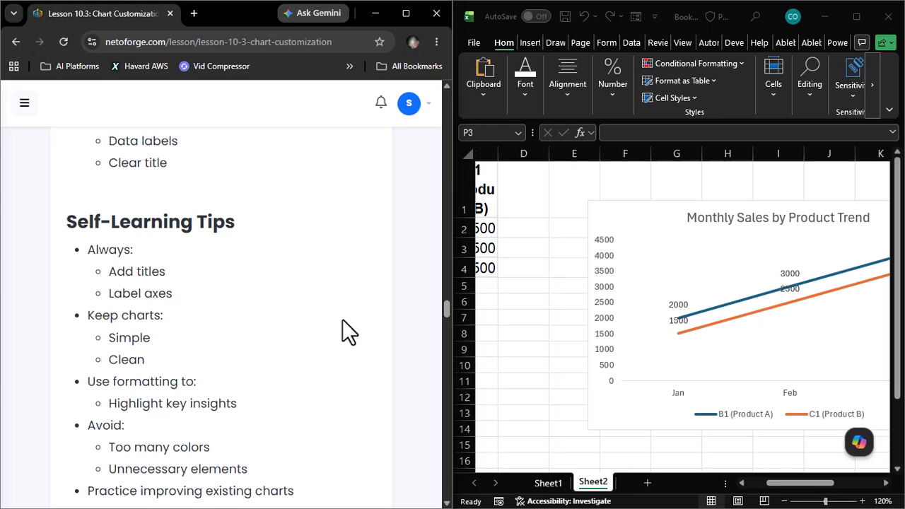
pyautogui.scroll(-1, 342, 319)
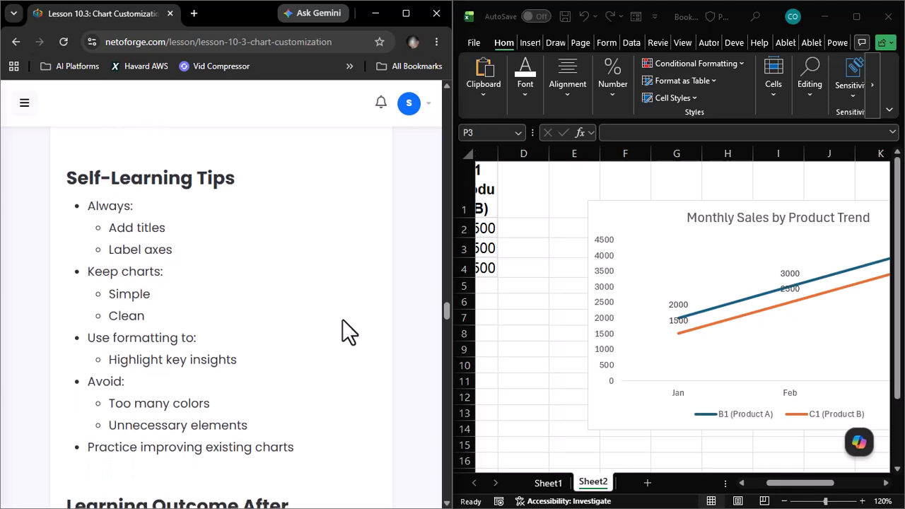
pyautogui.scroll(-1, 342, 319)
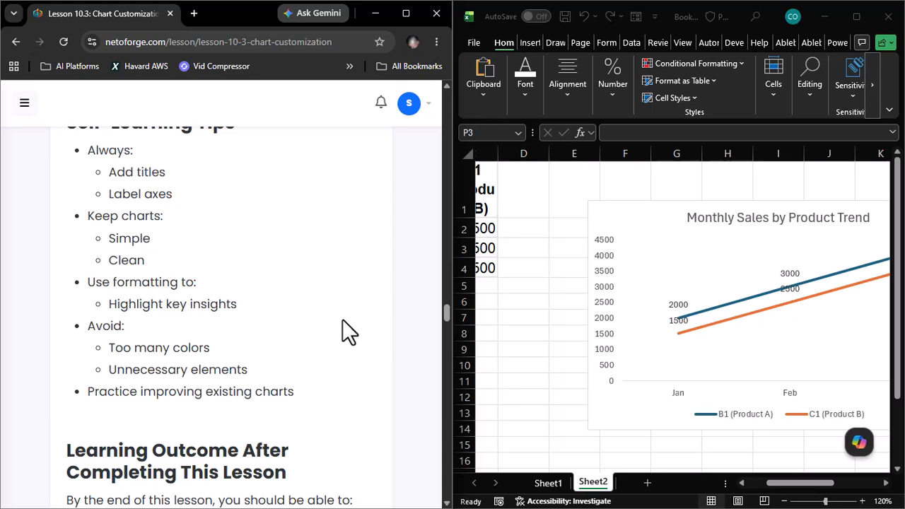
pyautogui.scroll(-4, 343, 319)
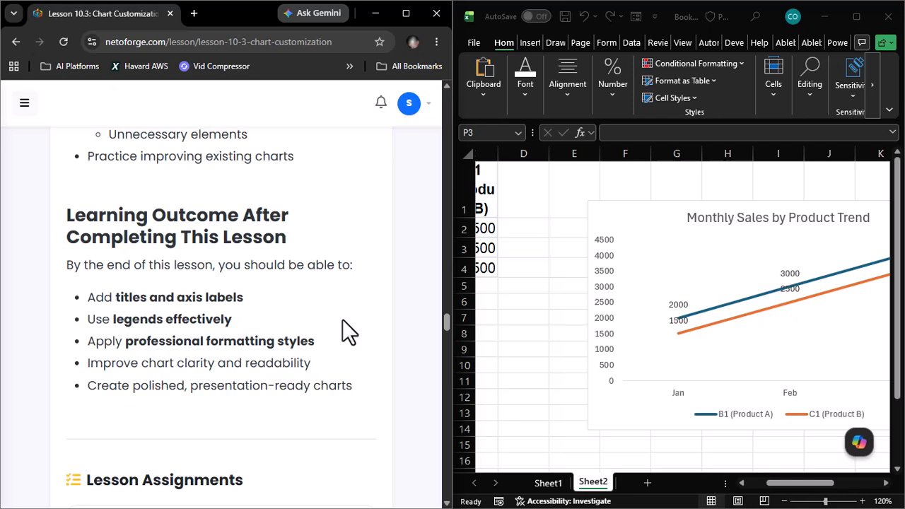
pyautogui.scroll(-3, 342, 319)
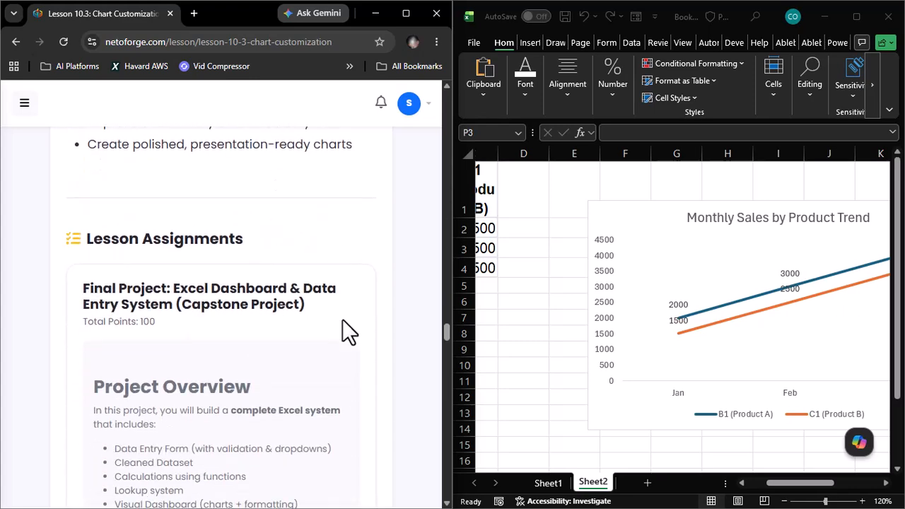
pyautogui.scroll(-1, 342, 319)
pyautogui.scroll(1, 342, 318)
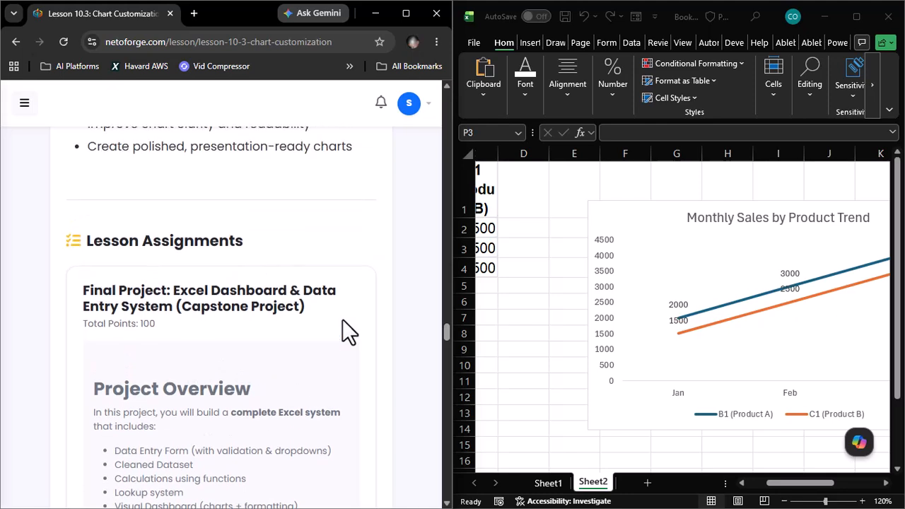
pyautogui.scroll(1, 342, 319)
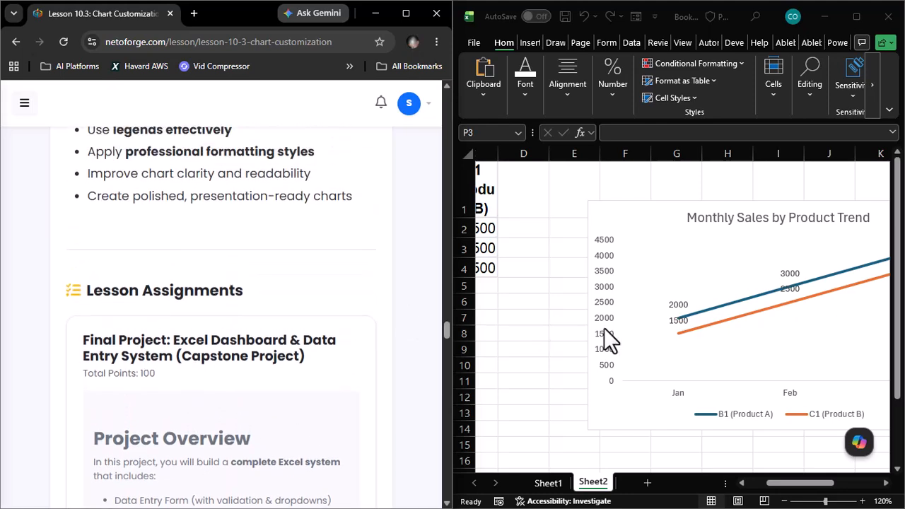